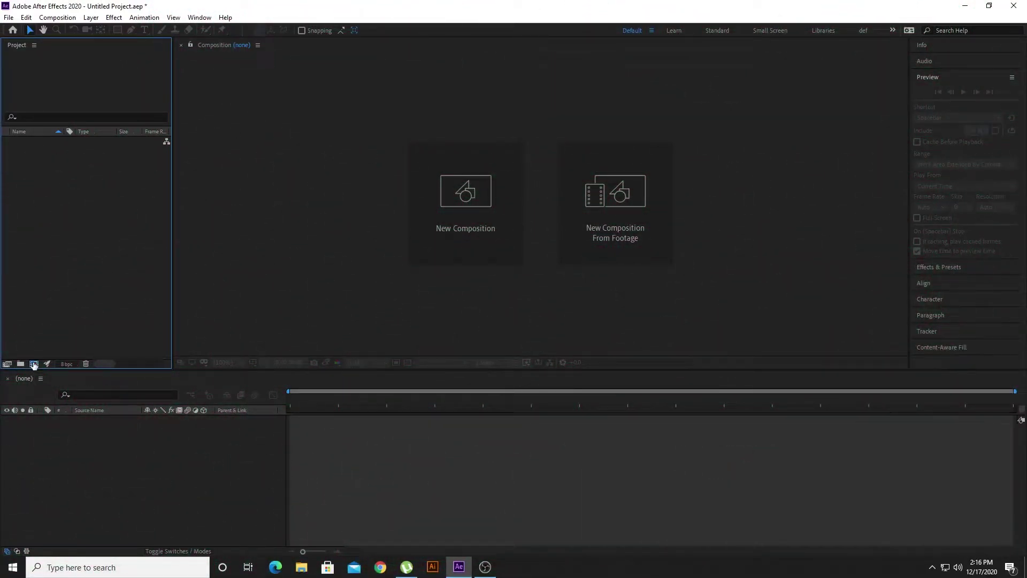
# - Open Composition Settings for a new composition from the Project panel
pyautogui.click(34, 364)
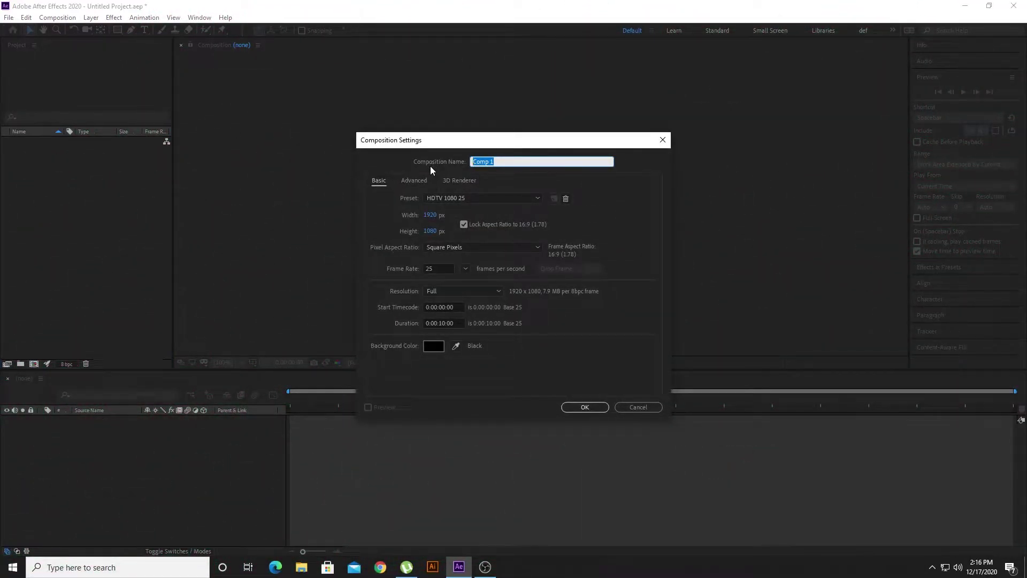
# - Create a composition named Animation with the HDTV 1080 25 preset and a 0:00:10:00 duration
pyautogui.write('Animation')
pyautogui.click(478, 202)
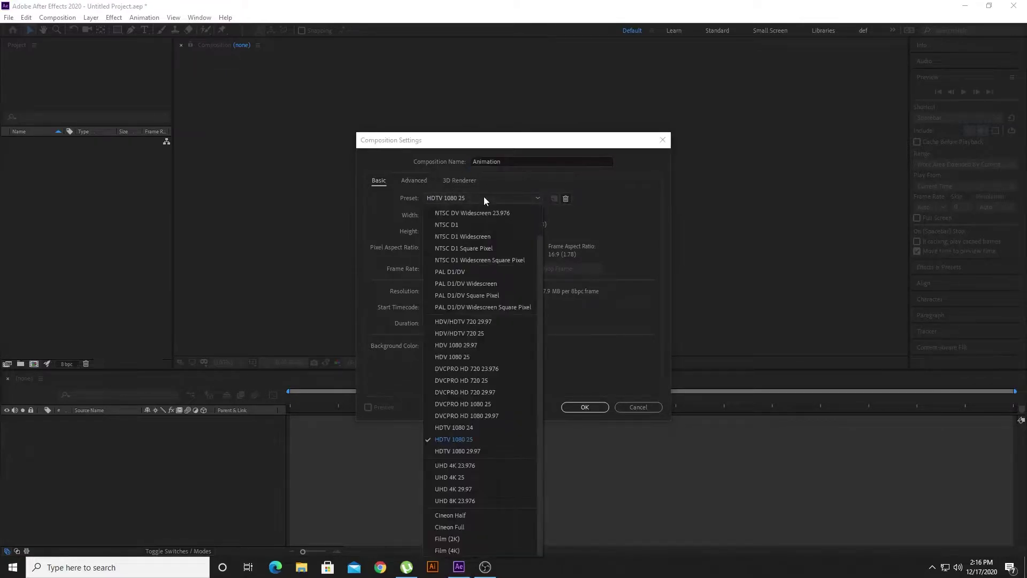
pyautogui.click(454, 445)
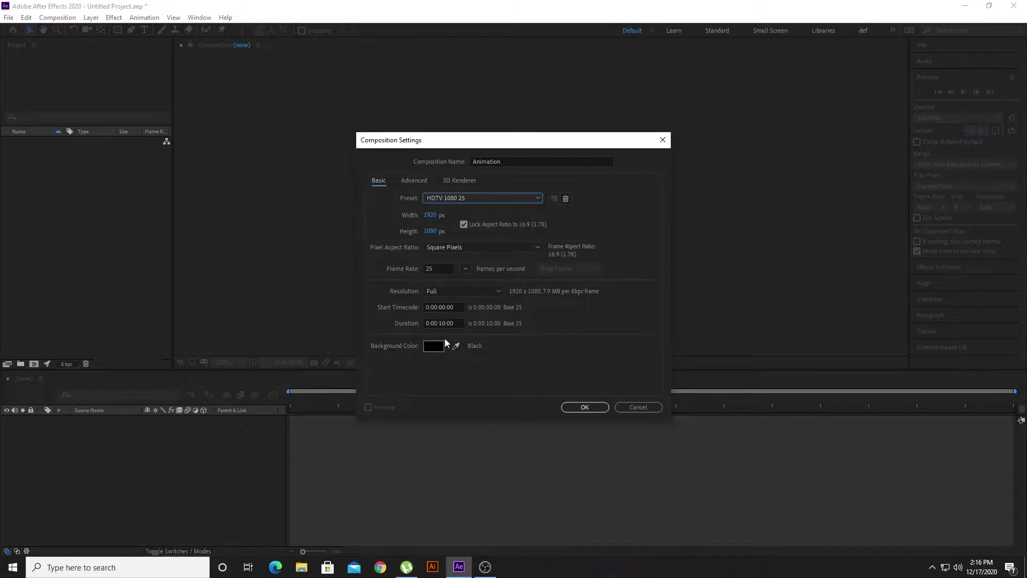
pyautogui.click(455, 323)
pyautogui.write('1000')
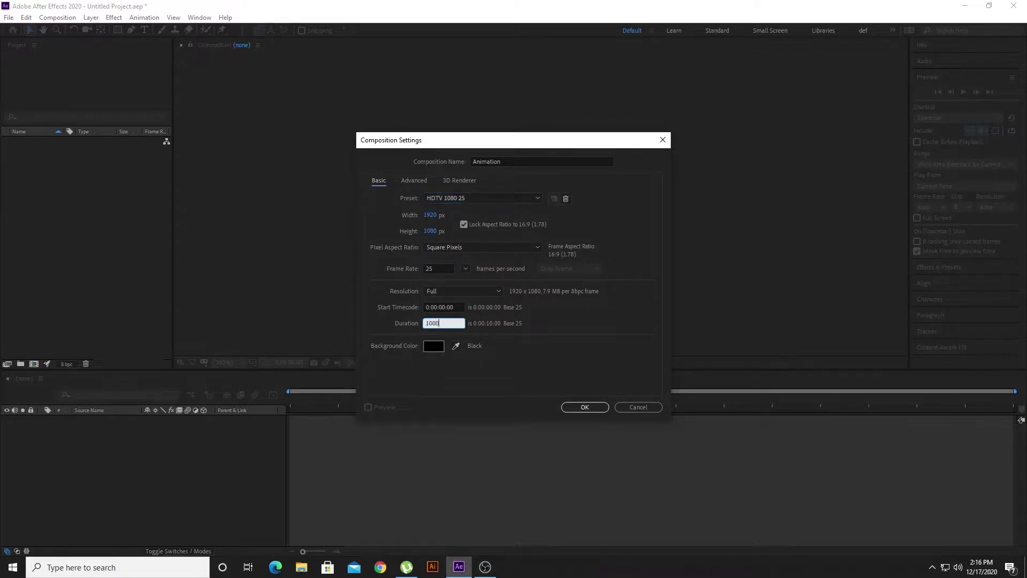
pyautogui.click(589, 409)
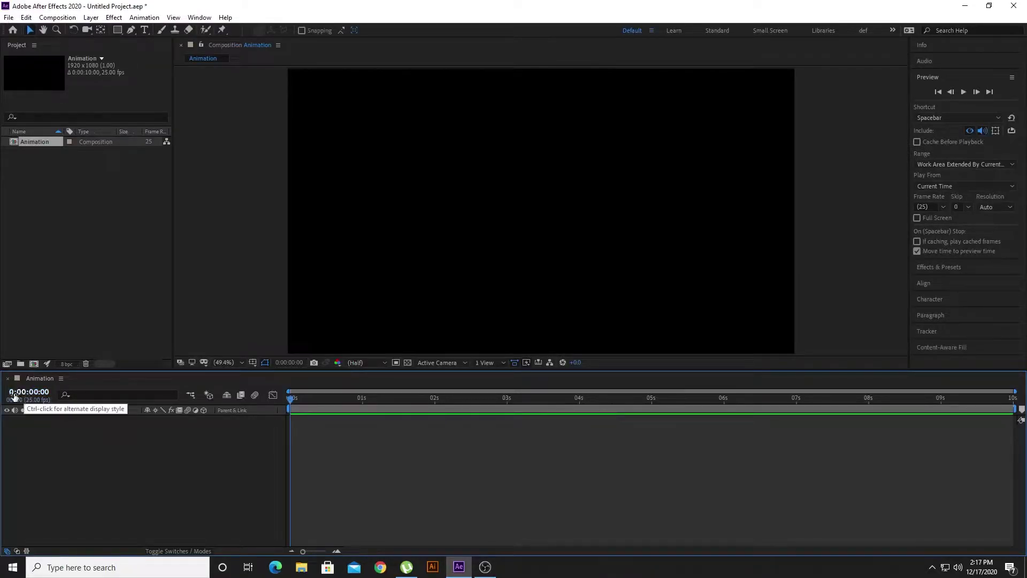
# - Add a full-frame solid named bg in a slightly dark green, then deselect it
pyautogui.rightClick(103, 452)
pyautogui.moveTo(139, 342)
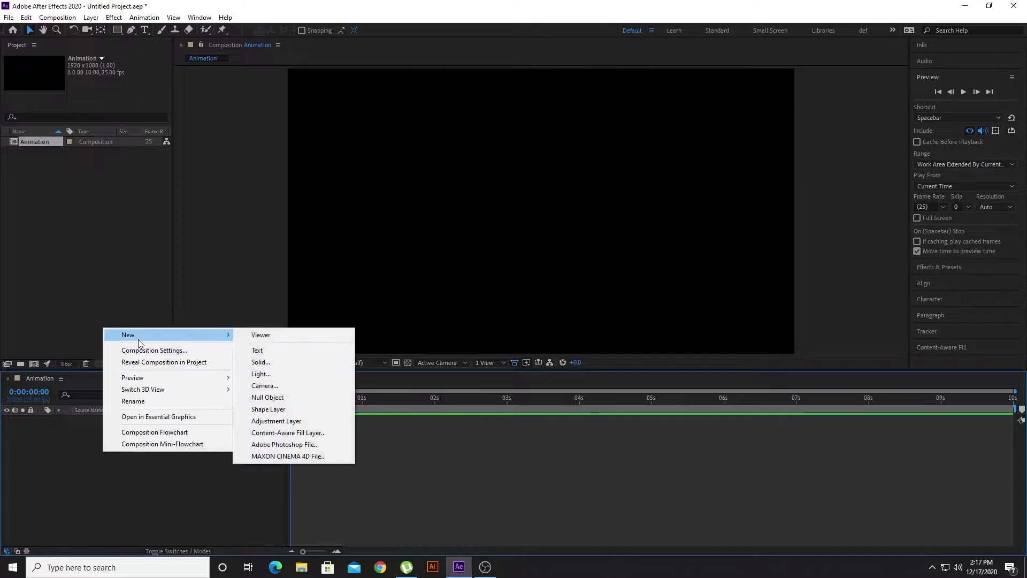
pyautogui.click(262, 361)
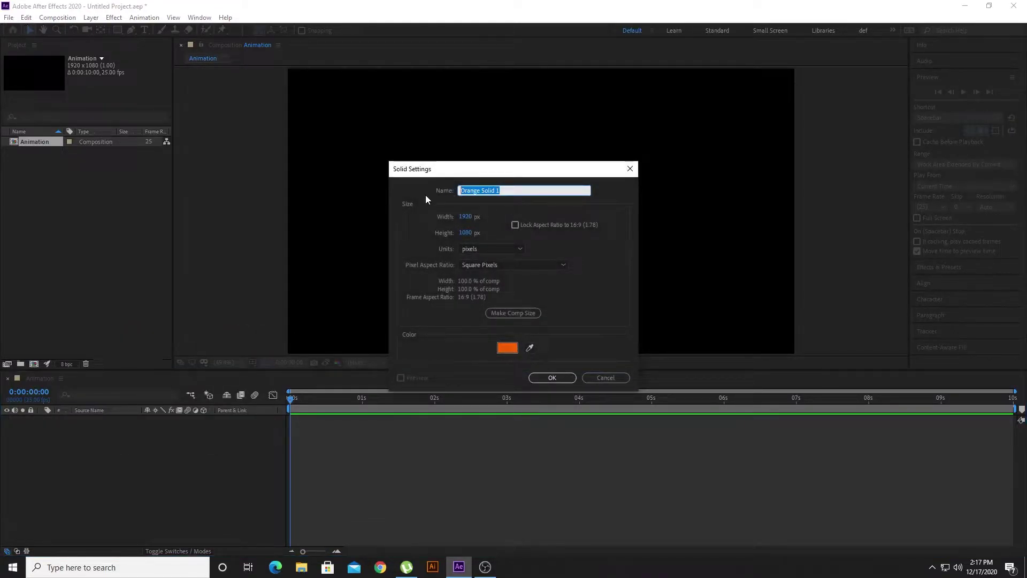
pyautogui.write('bg')
pyautogui.click(507, 348)
pyautogui.moveTo(536, 326)
pyautogui.mouseDown()
pyautogui.moveTo(527, 285)
pyautogui.moveTo(536, 289)
pyautogui.mouseUp()
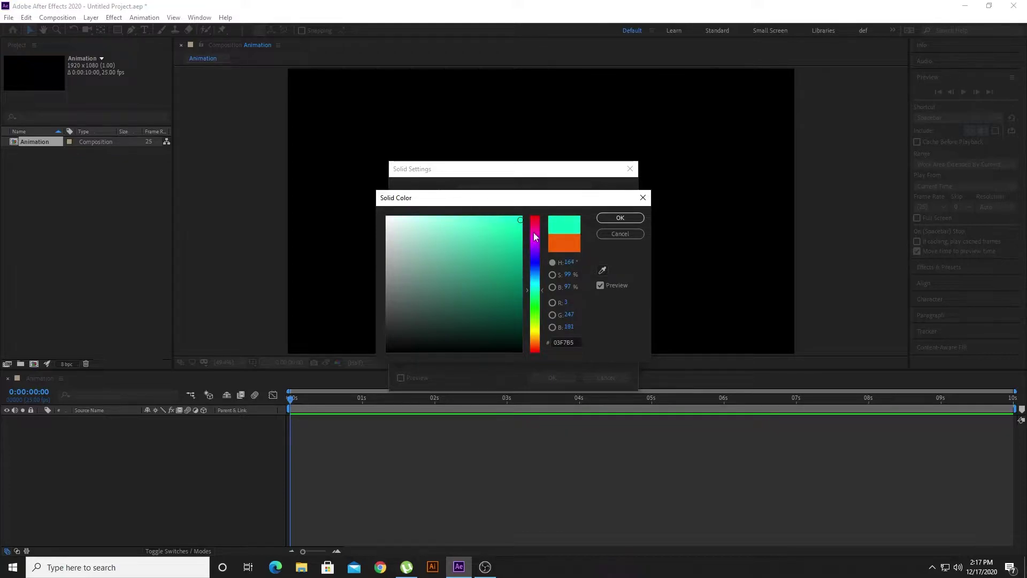
pyautogui.moveTo(519, 229); pyautogui.dragTo(519, 241)
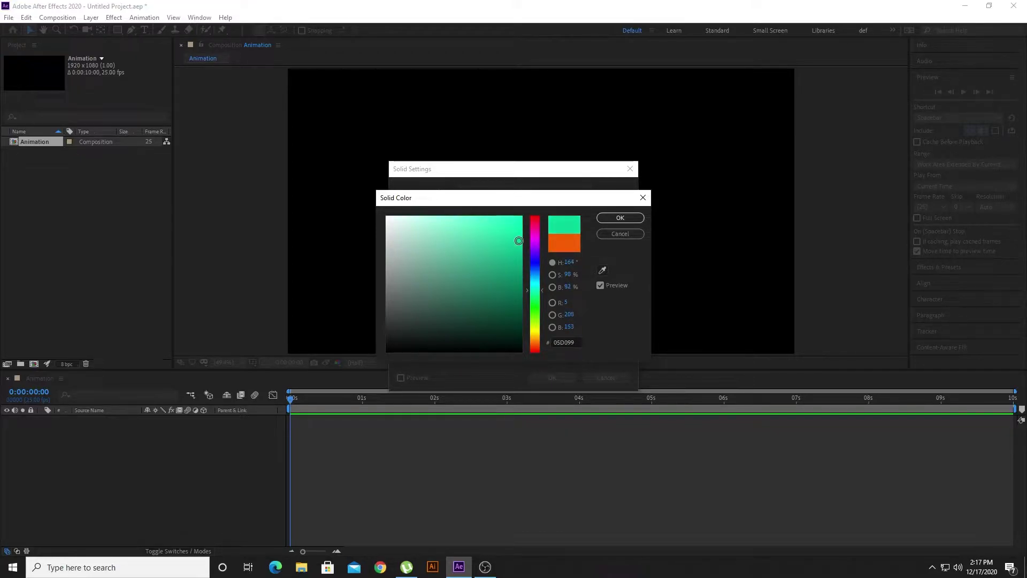
pyautogui.click(620, 217)
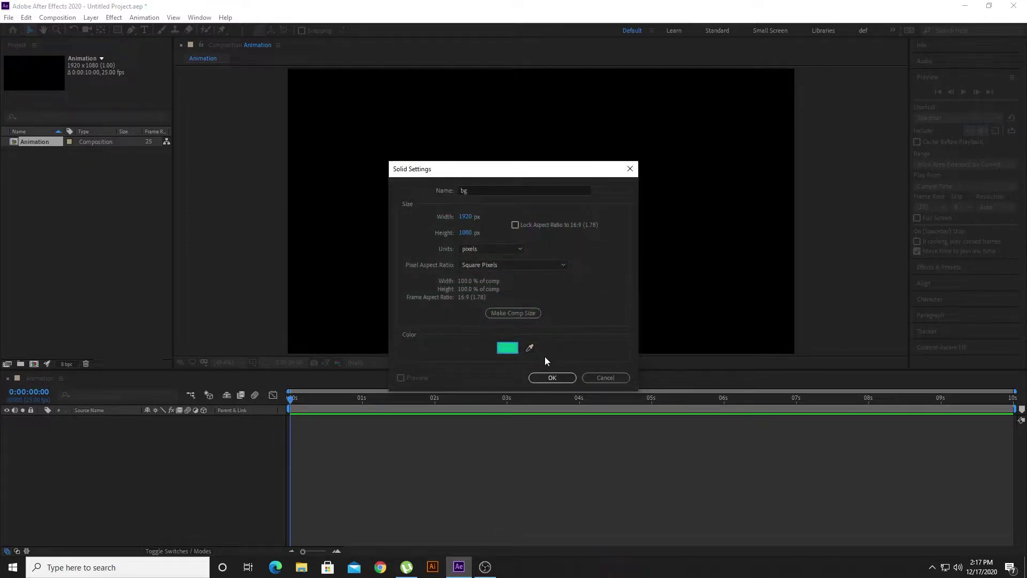
pyautogui.click(555, 375)
pyautogui.click(150, 442)
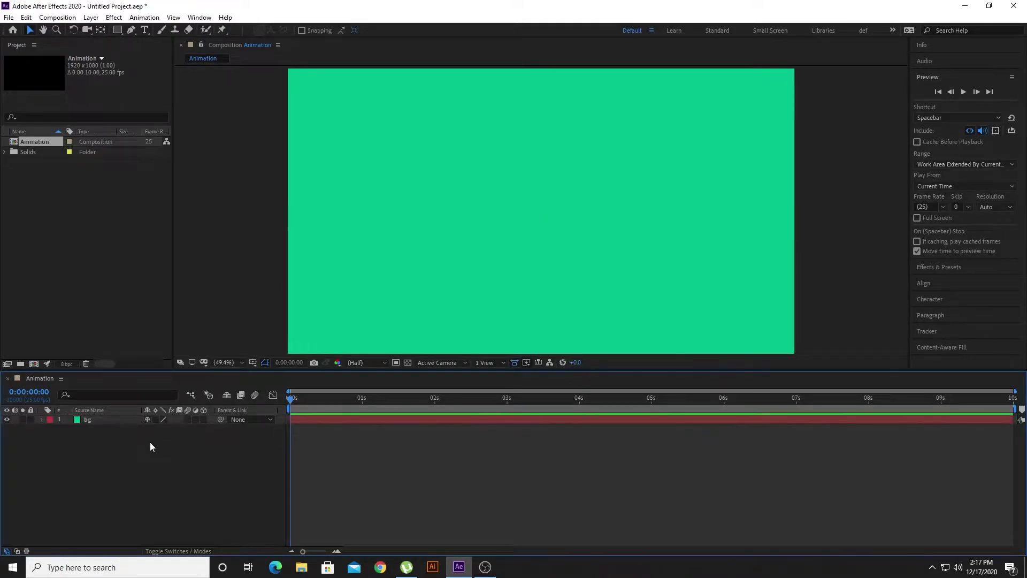
# - Lock the bg layer and type ANIMATION as a new text layer
pyautogui.click(104, 419)
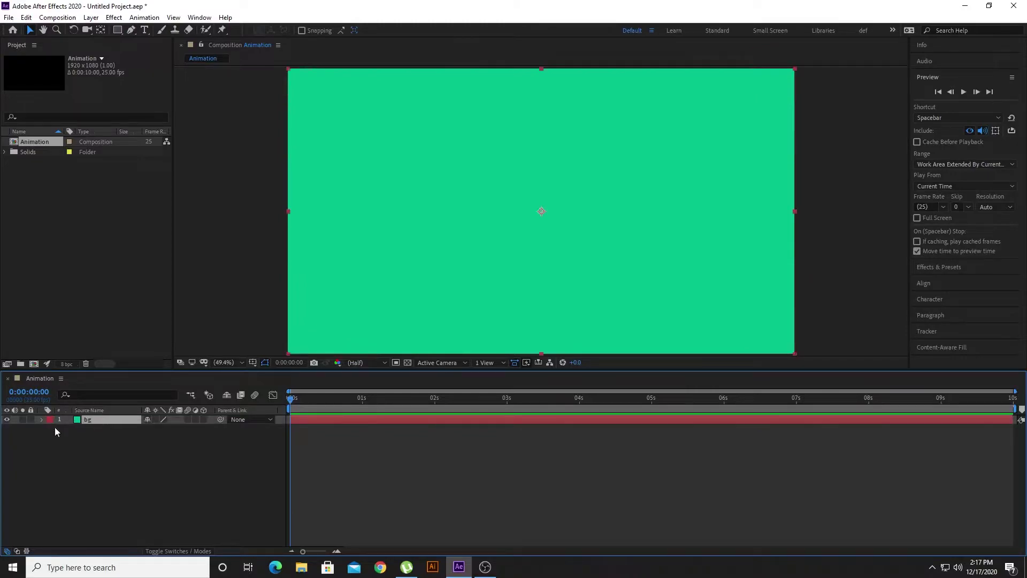
pyautogui.click(31, 419)
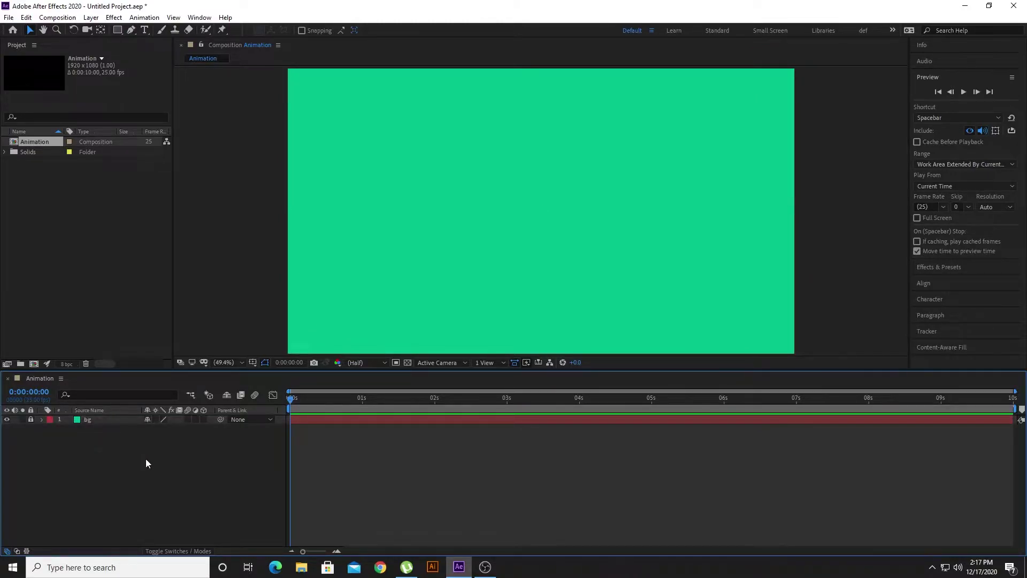
pyautogui.click(145, 31)
pyautogui.click(510, 223)
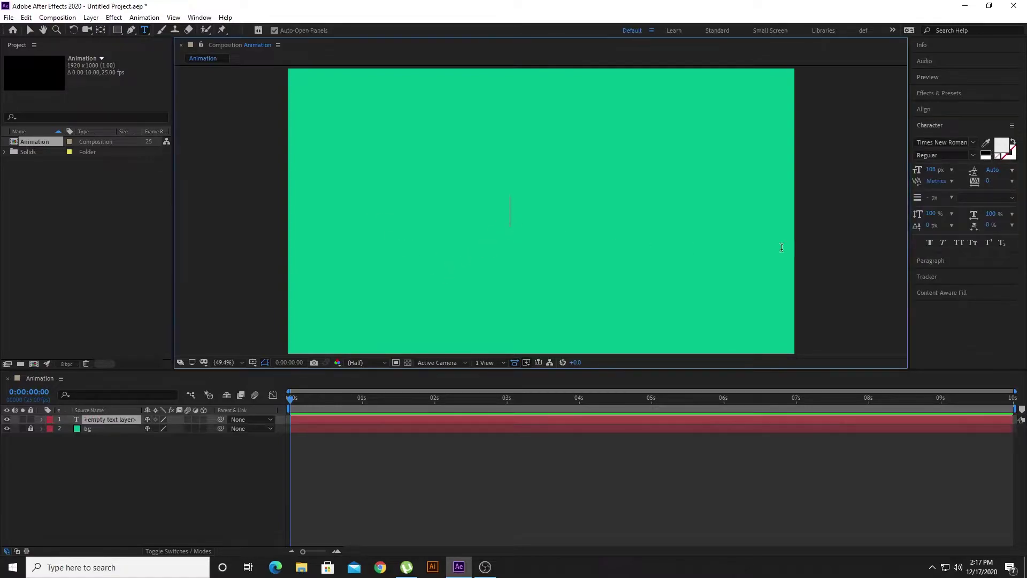
pyautogui.write('AN')
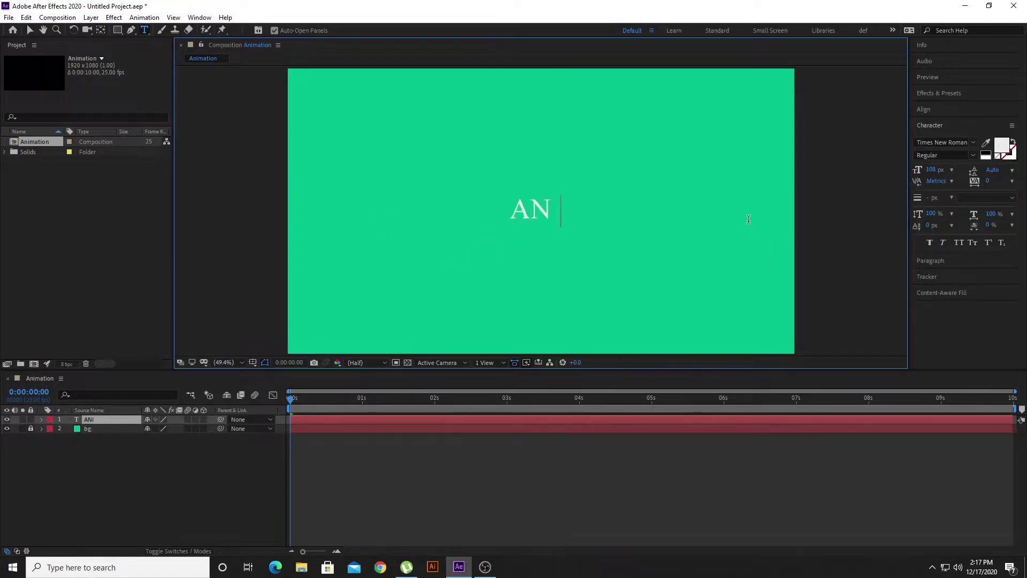
pyautogui.write('IMATION')
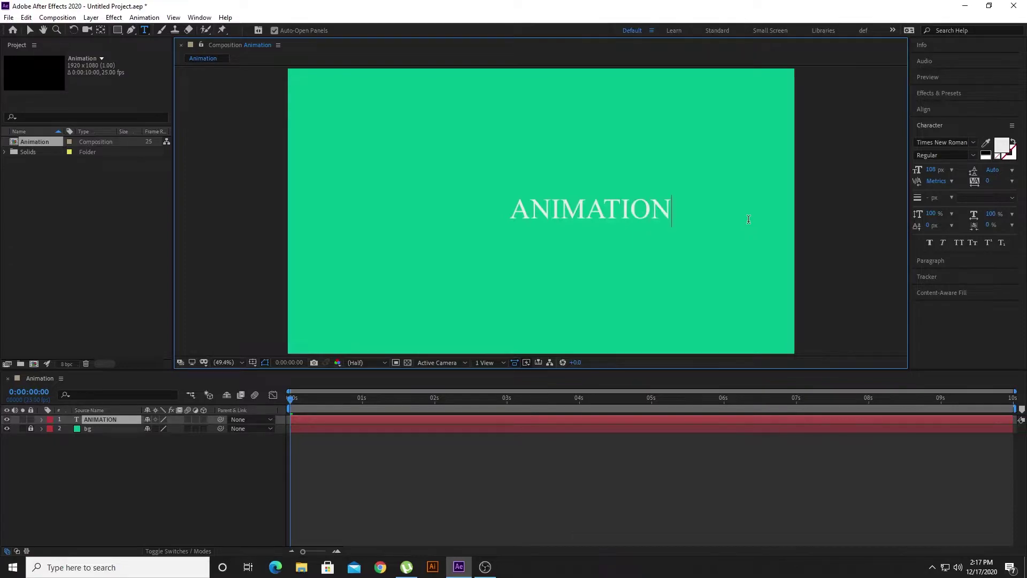
# - Slightly enlarge ANIMATION, widen its tracking, and centre it horizontally and vertically
pyautogui.moveTo(673, 211); pyautogui.dragTo(474, 210)
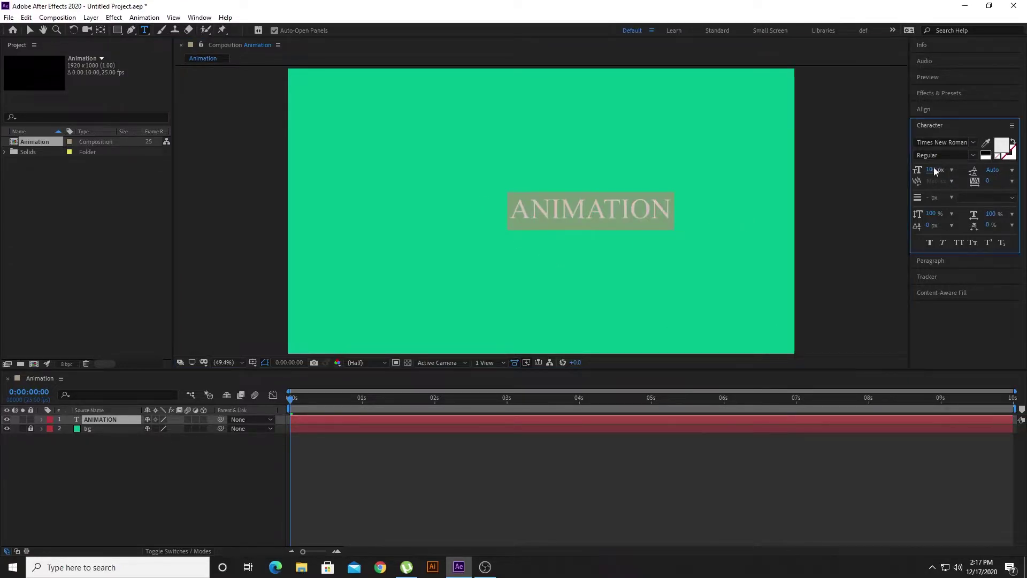
pyautogui.moveTo(932, 170); pyautogui.dragTo(938, 171)
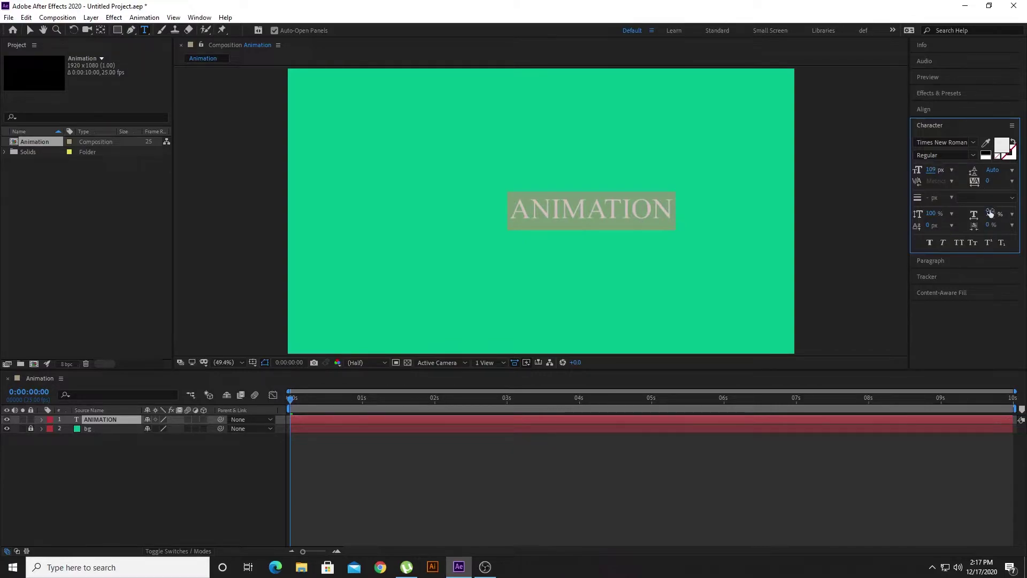
pyautogui.moveTo(987, 186); pyautogui.dragTo(991, 185)
pyautogui.click(950, 110)
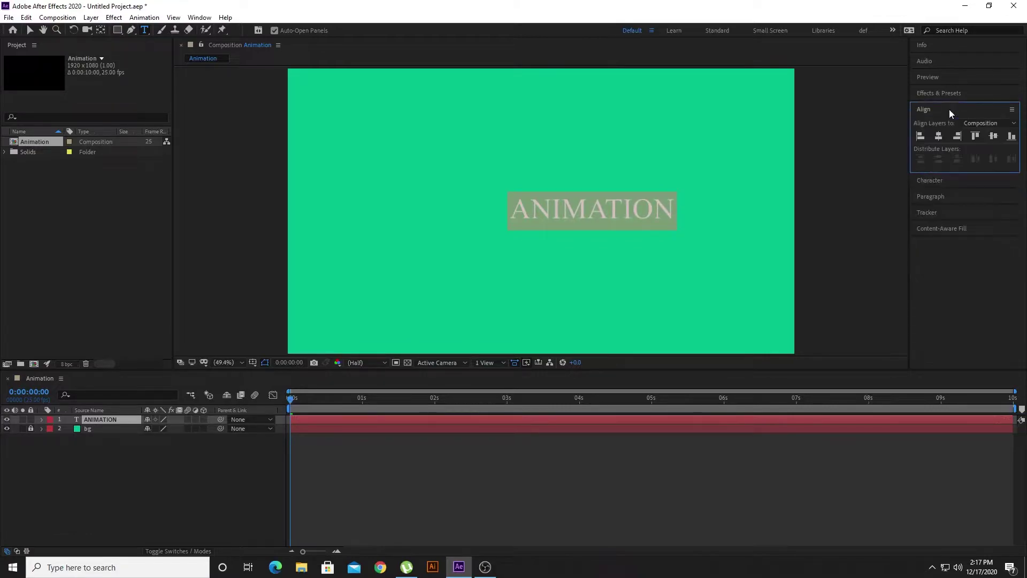
pyautogui.click(943, 136)
pyautogui.click(992, 137)
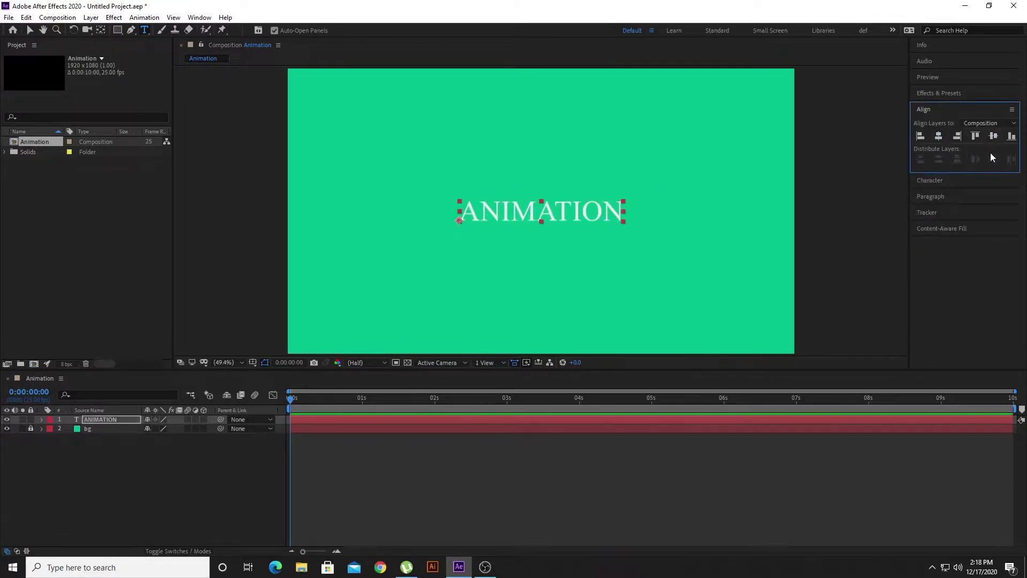
pyautogui.click(141, 480)
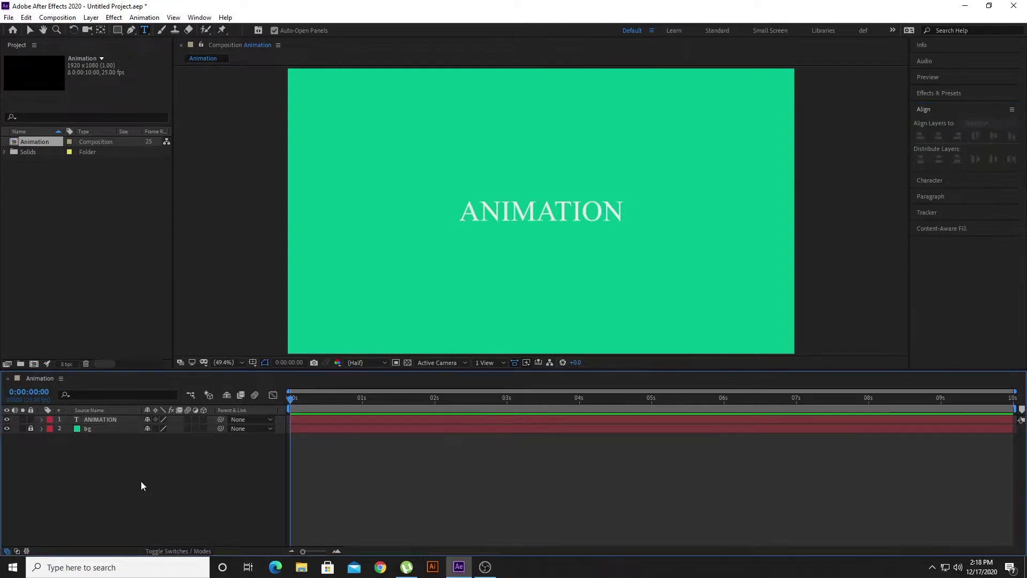
# - Give the ANIMATION layer Animator 1 with Position, Opacity and Tracking properties
pyautogui.click(42, 421)
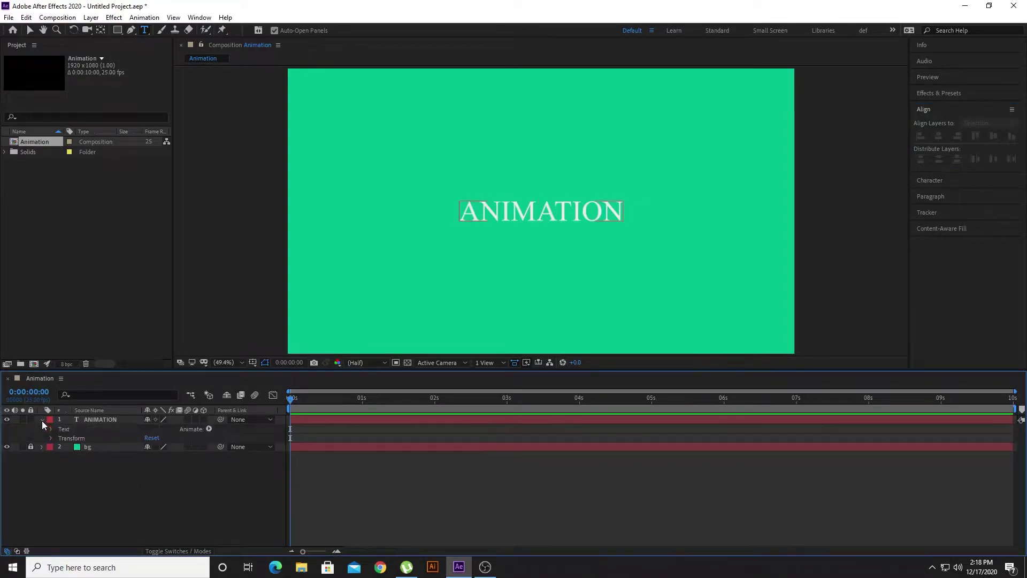
pyautogui.click(208, 429)
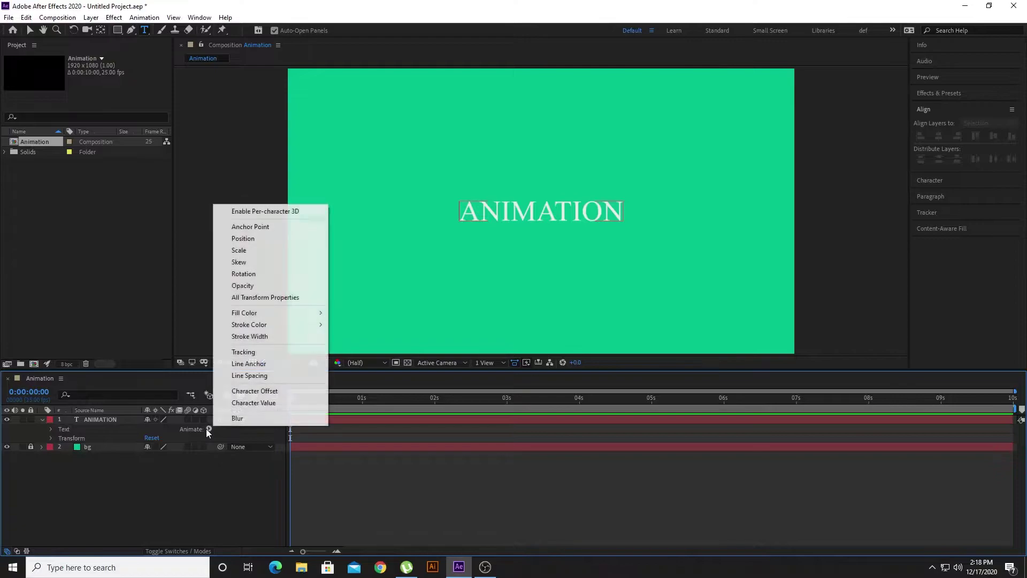
pyautogui.click(268, 239)
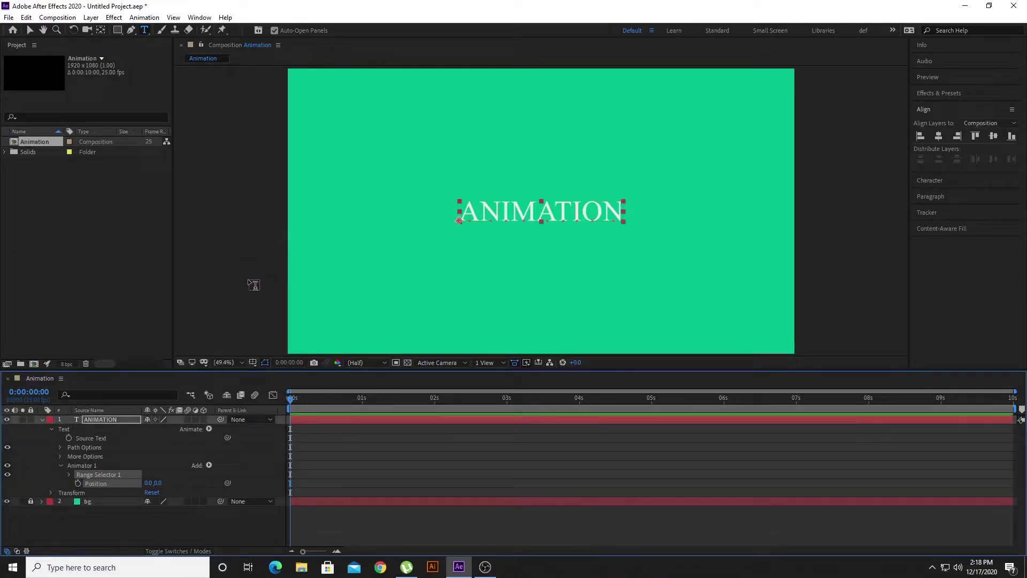
pyautogui.click(208, 465)
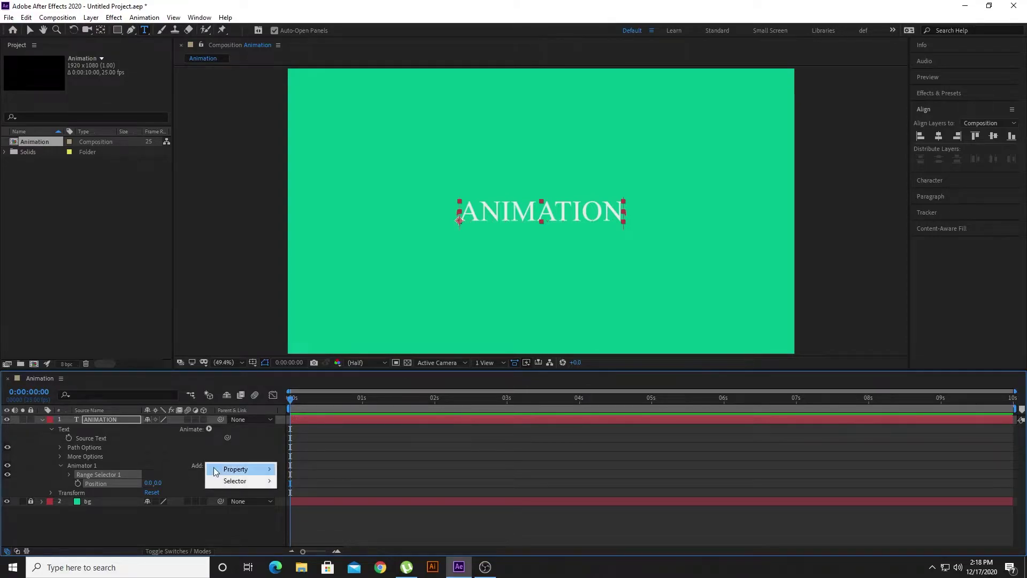
pyautogui.moveTo(240, 468)
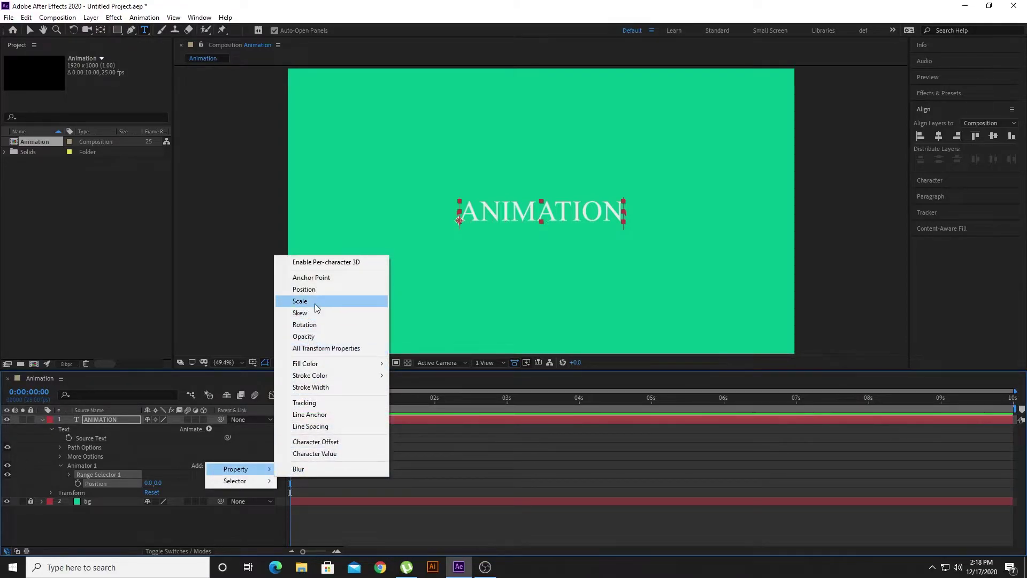
pyautogui.click(319, 339)
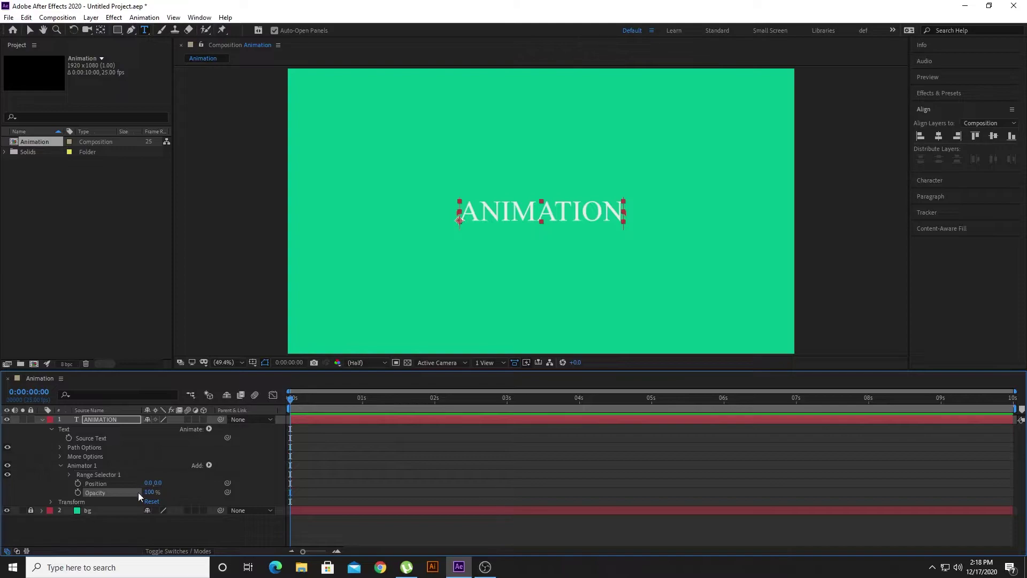
pyautogui.click(210, 467)
pyautogui.moveTo(235, 469)
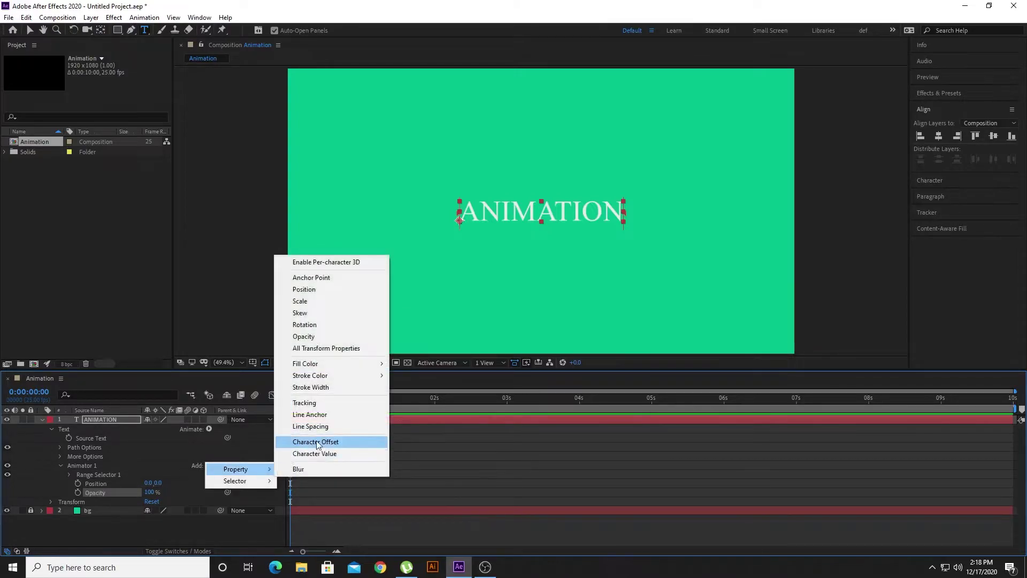
pyautogui.click(313, 404)
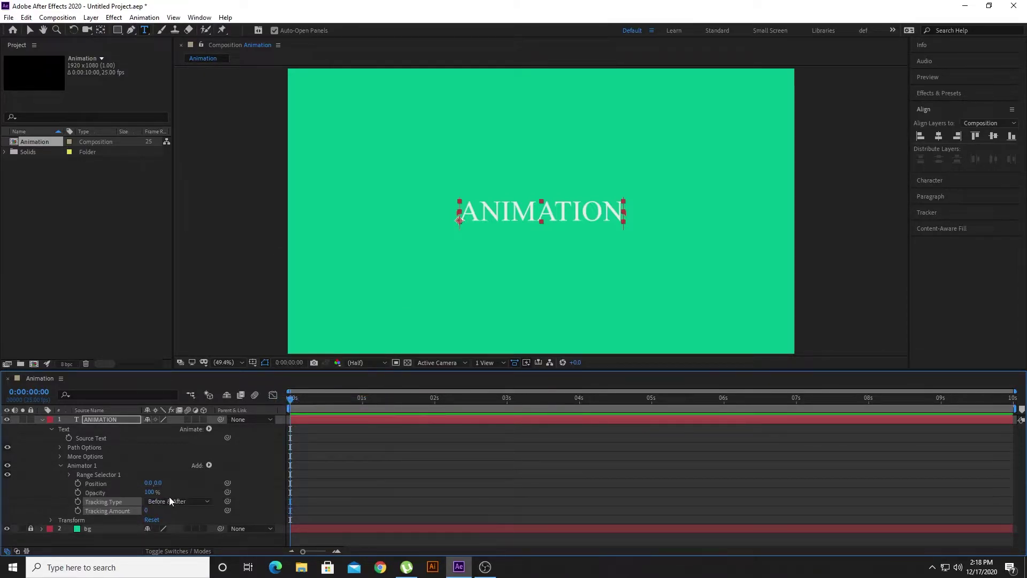
# - Set Animator 1 Position to 0,160 so the letters sit 160 px lower
pyautogui.moveTo(159, 483); pyautogui.dragTo(231, 496)
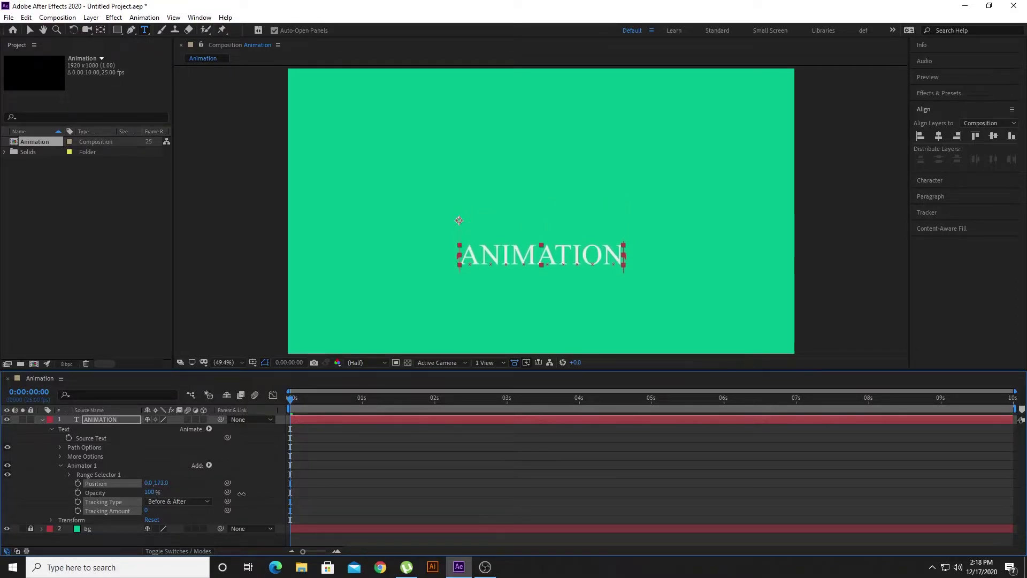
pyautogui.click(160, 483)
pyautogui.write('170')
pyautogui.press('Return')
pyautogui.moveTo(169, 483); pyautogui.dragTo(169, 484)
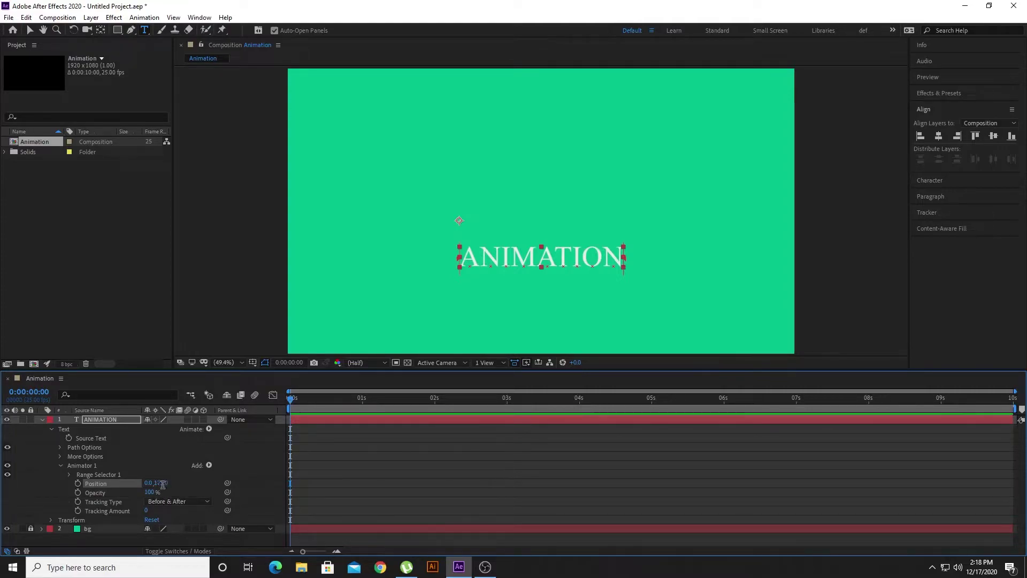
pyautogui.click(163, 483)
pyautogui.write('160')
pyautogui.press('Return')
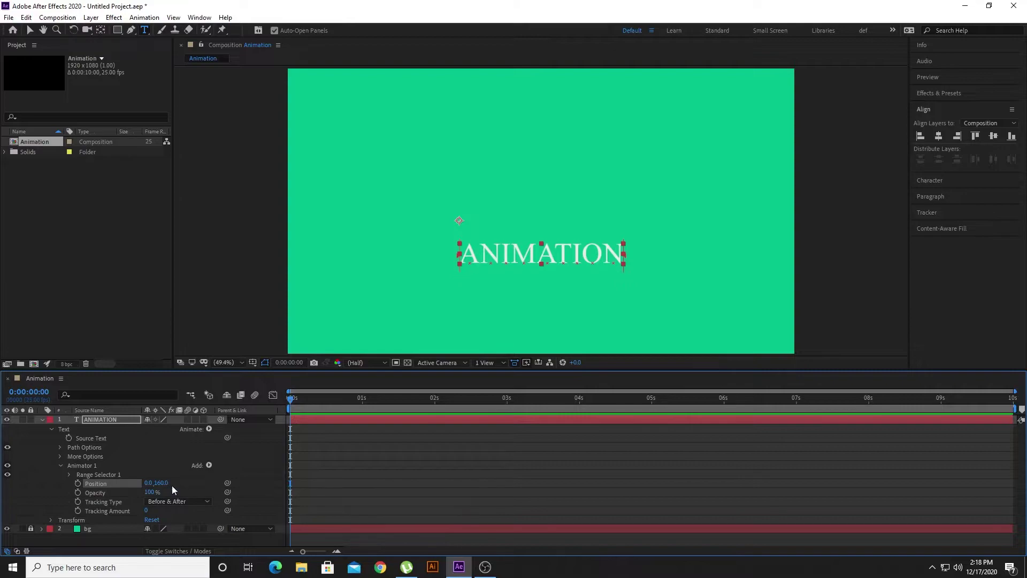
# - Set Animator 1 Opacity to 0% and Tracking Amount to about 16
pyautogui.click(151, 493)
pyautogui.write('0')
pyautogui.press('Return')
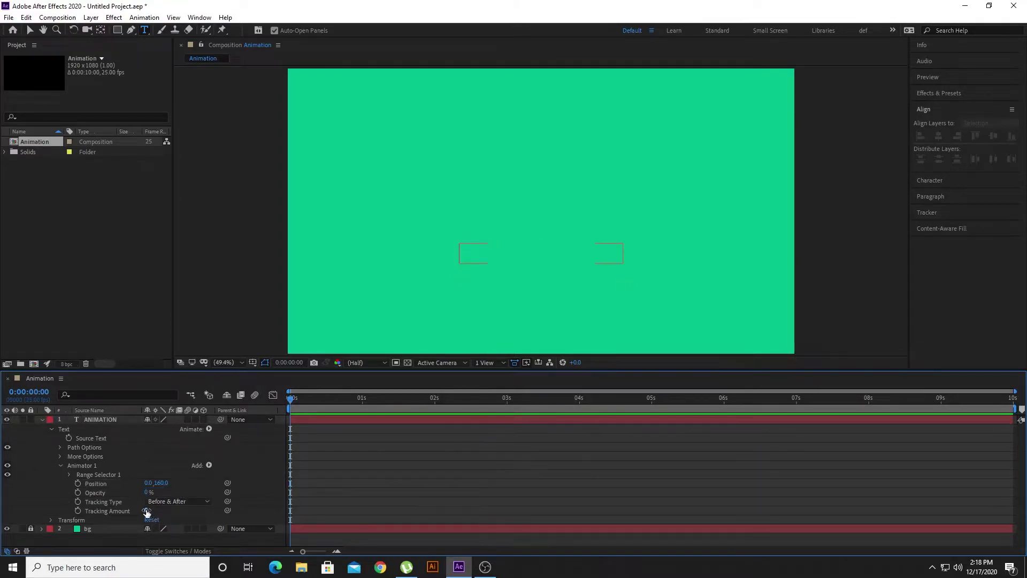
pyautogui.click(147, 511)
pyautogui.write('19')
pyautogui.press('Return')
pyautogui.moveTo(155, 510); pyautogui.dragTo(157, 510)
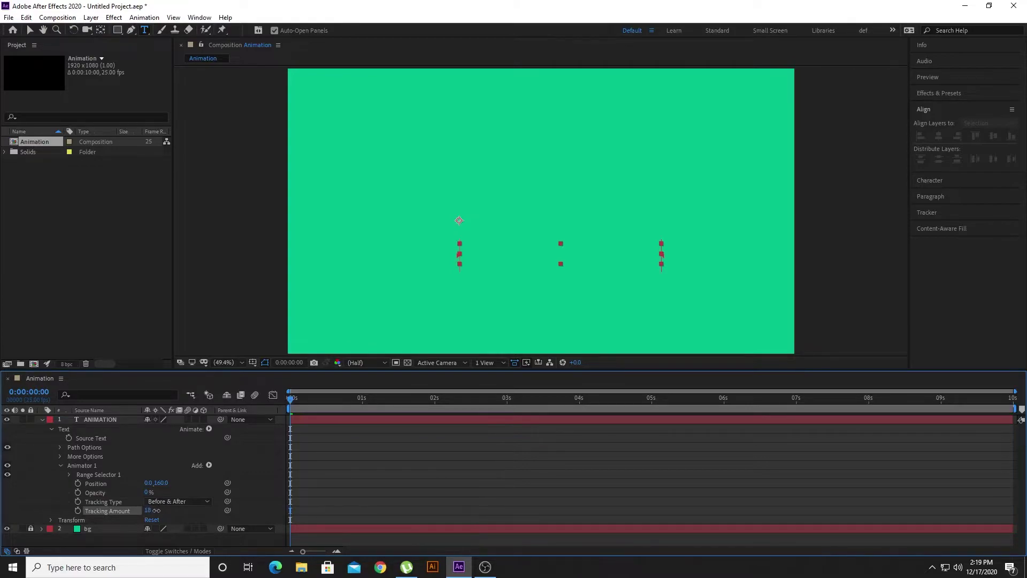
# - Keyframe Range Selector 1 Start at 0% at 0:00:00:15 and 100% at 0:00:01:15
pyautogui.click(69, 474)
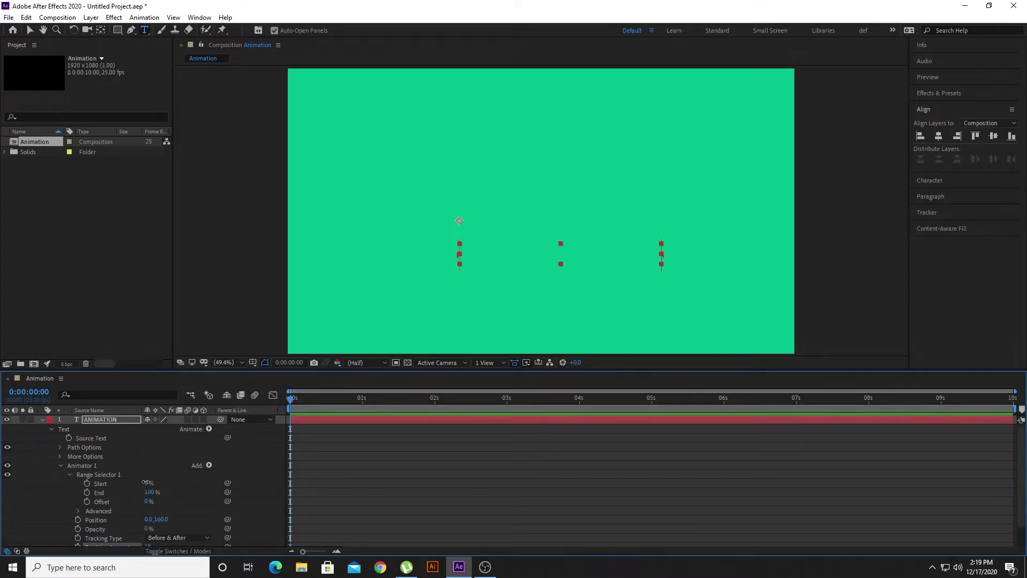
pyautogui.moveTo(145, 484); pyautogui.dragTo(212, 493)
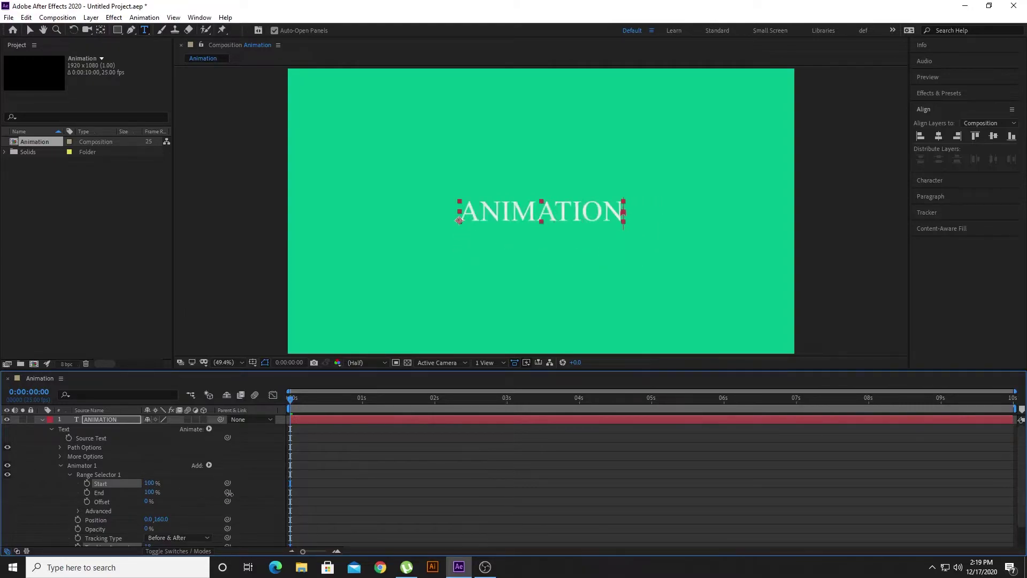
pyautogui.moveTo(213, 494); pyautogui.dragTo(139, 493)
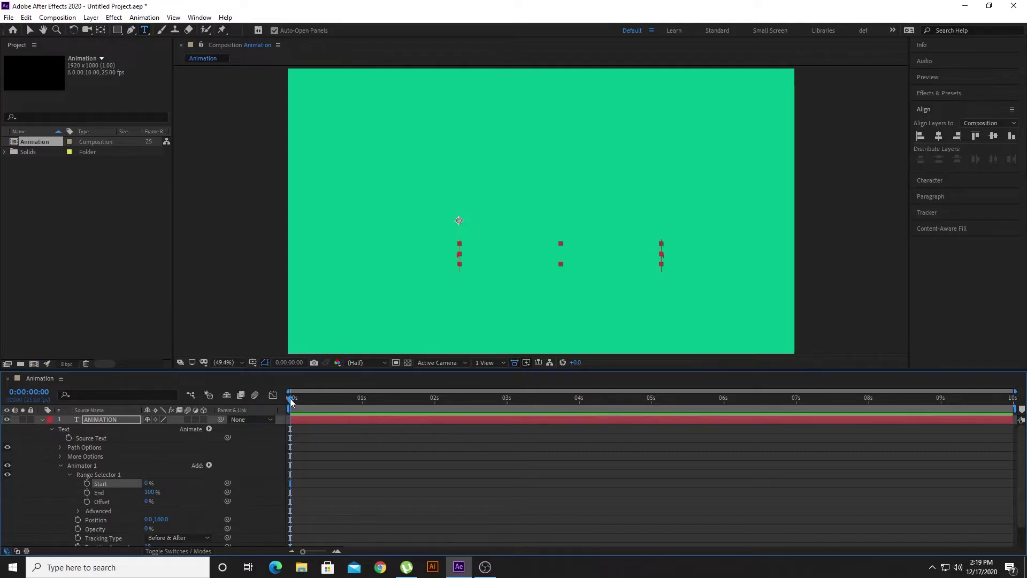
pyautogui.moveTo(291, 410); pyautogui.dragTo(334, 409)
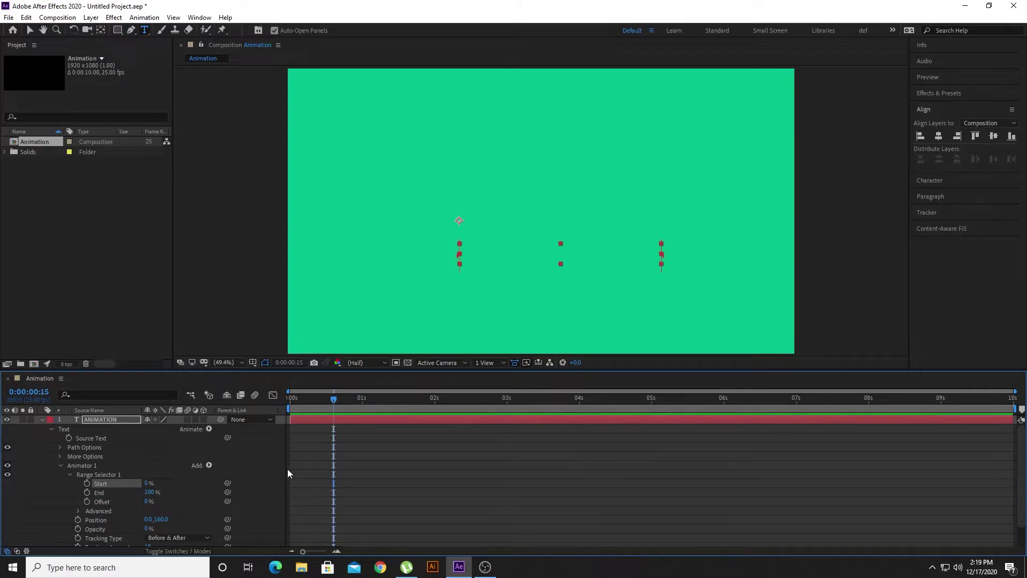
pyautogui.click(87, 483)
pyautogui.moveTo(334, 401); pyautogui.dragTo(407, 425)
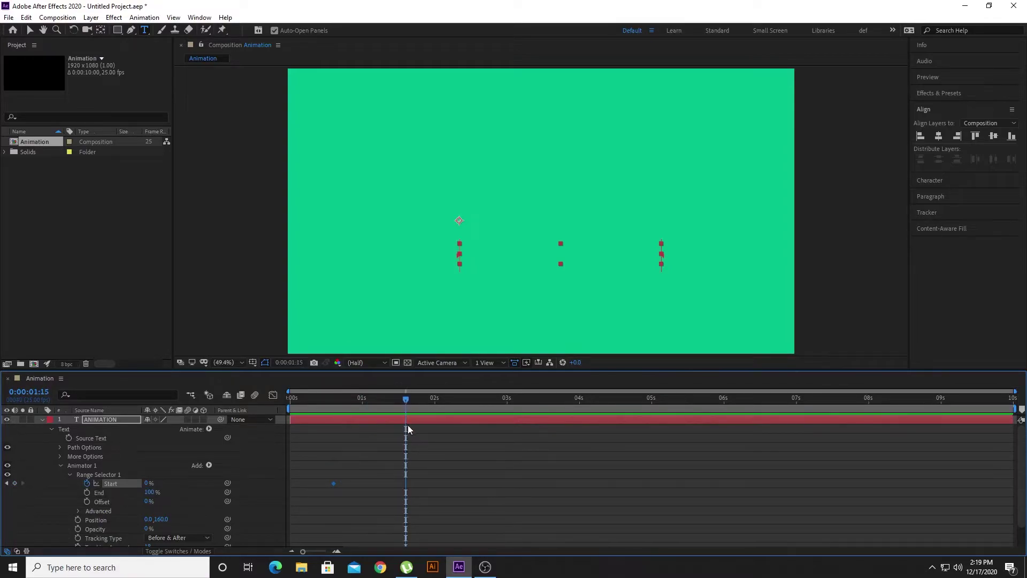
pyautogui.moveTo(145, 484); pyautogui.dragTo(208, 484)
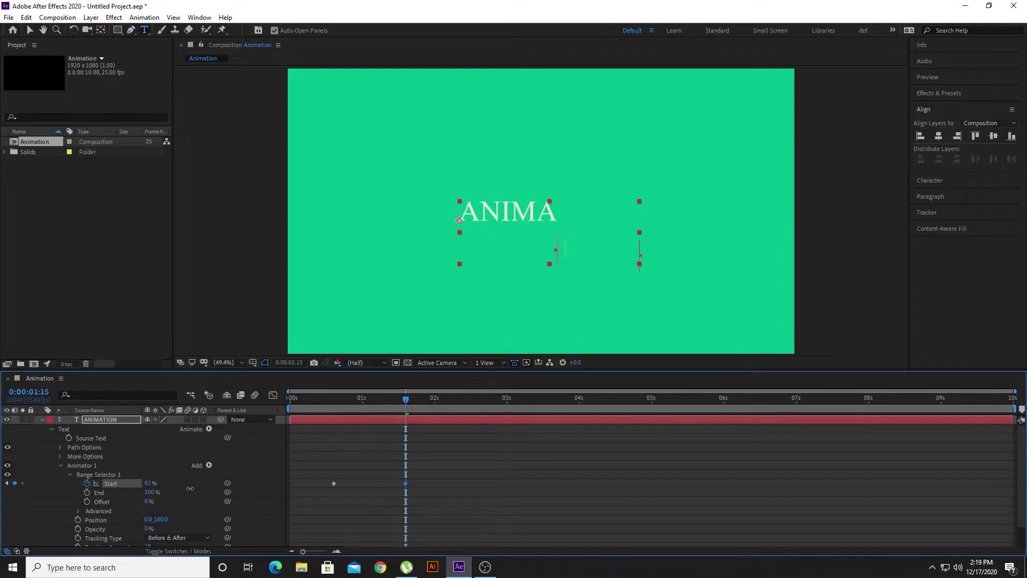
pyautogui.moveTo(405, 399); pyautogui.dragTo(279, 408)
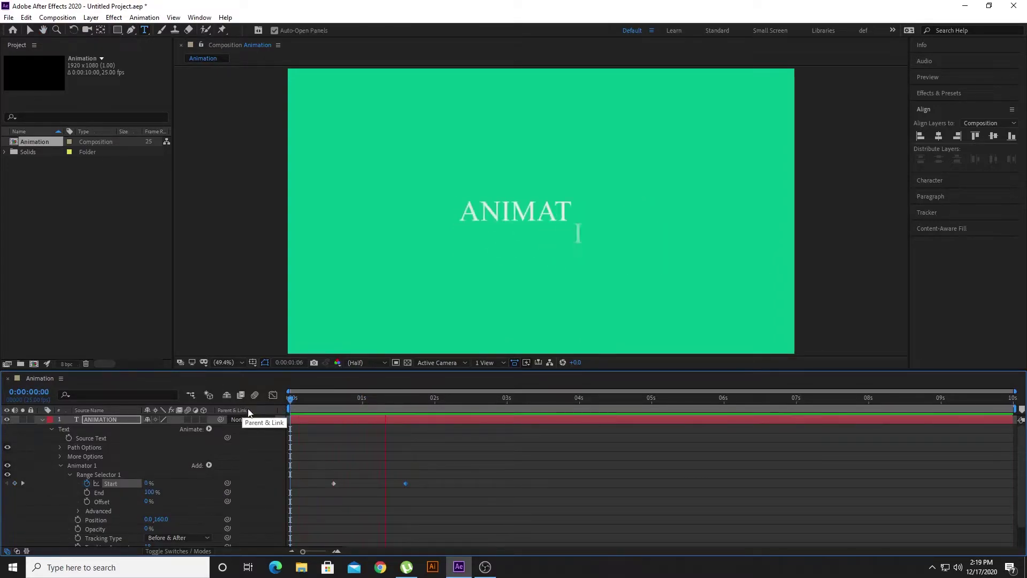
# - Apply Easy Ease to both Range Selector 1 Start keyframes and scrub to check
pyautogui.moveTo(452, 401); pyautogui.dragTo(397, 413)
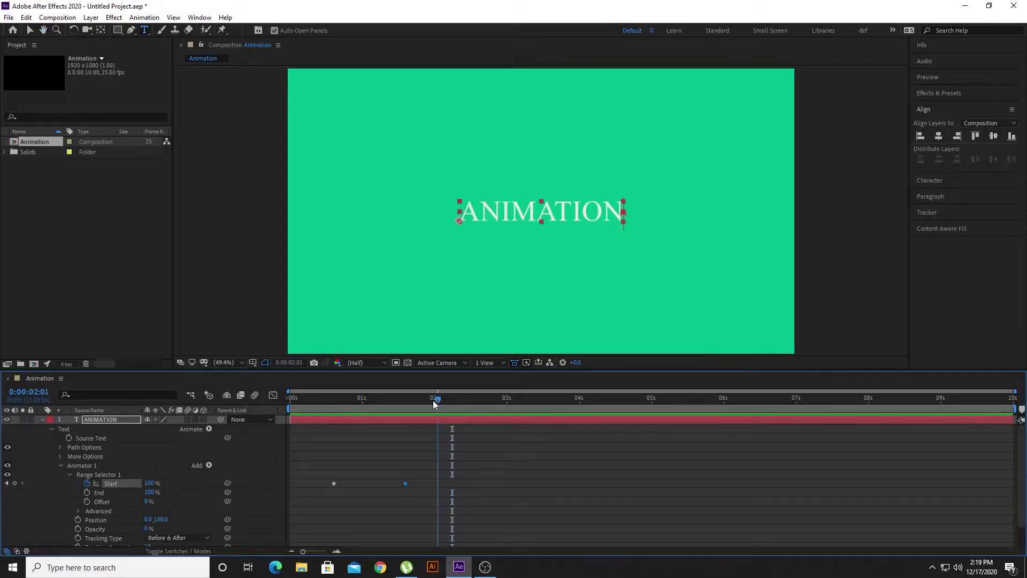
pyautogui.moveTo(310, 464); pyautogui.dragTo(440, 503)
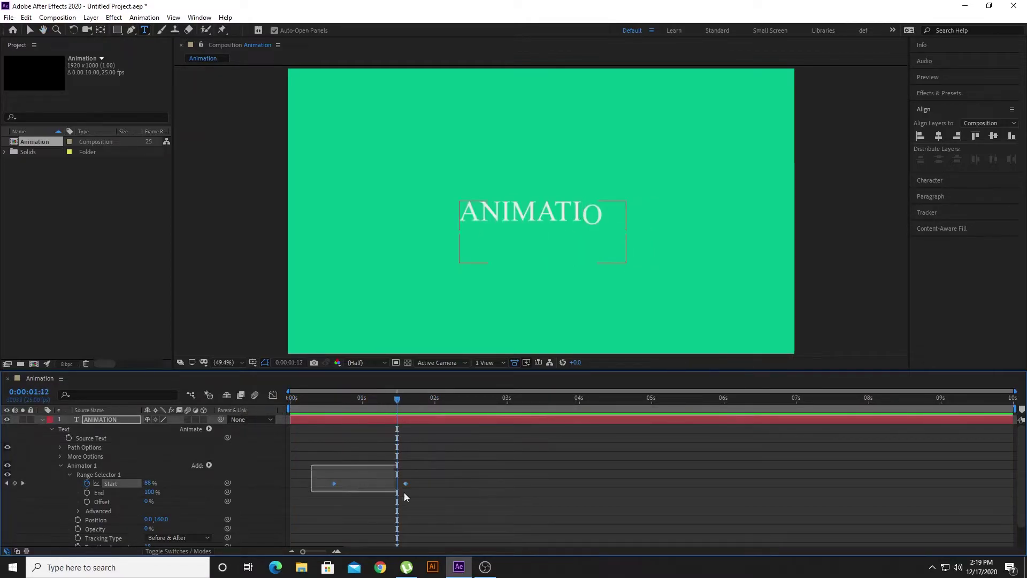
pyautogui.rightClick(333, 483)
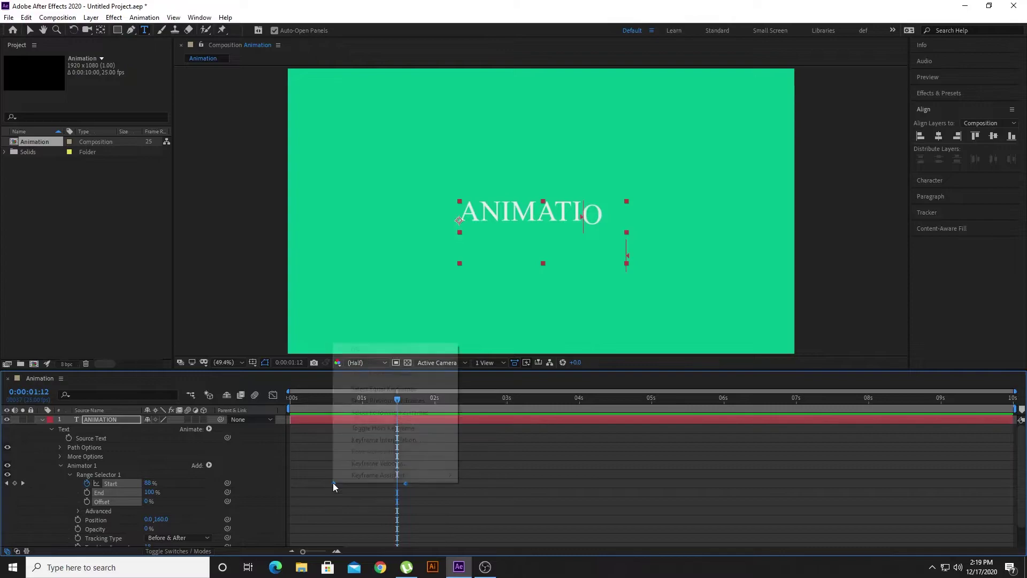
pyautogui.moveTo(368, 475)
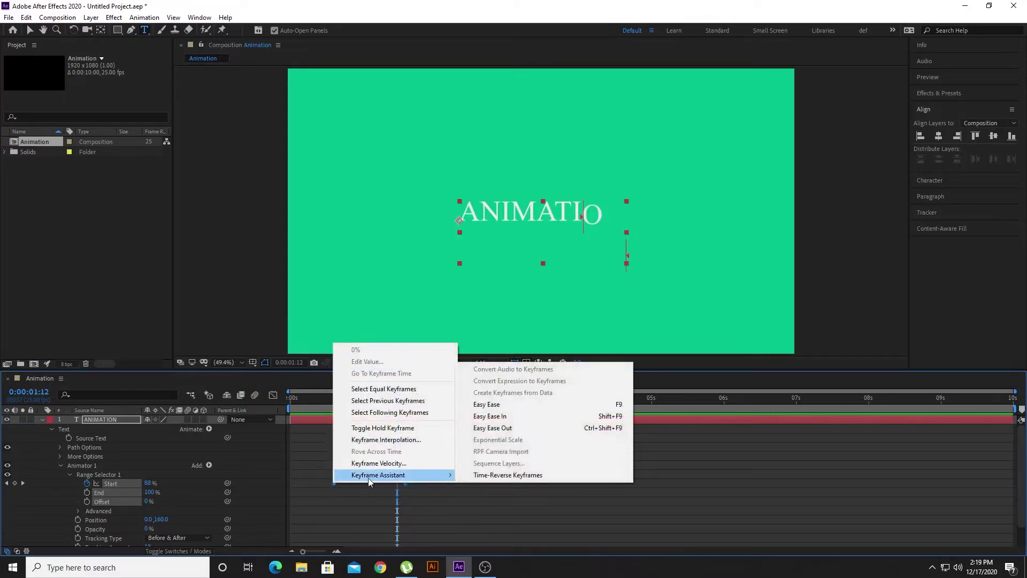
pyautogui.click(484, 405)
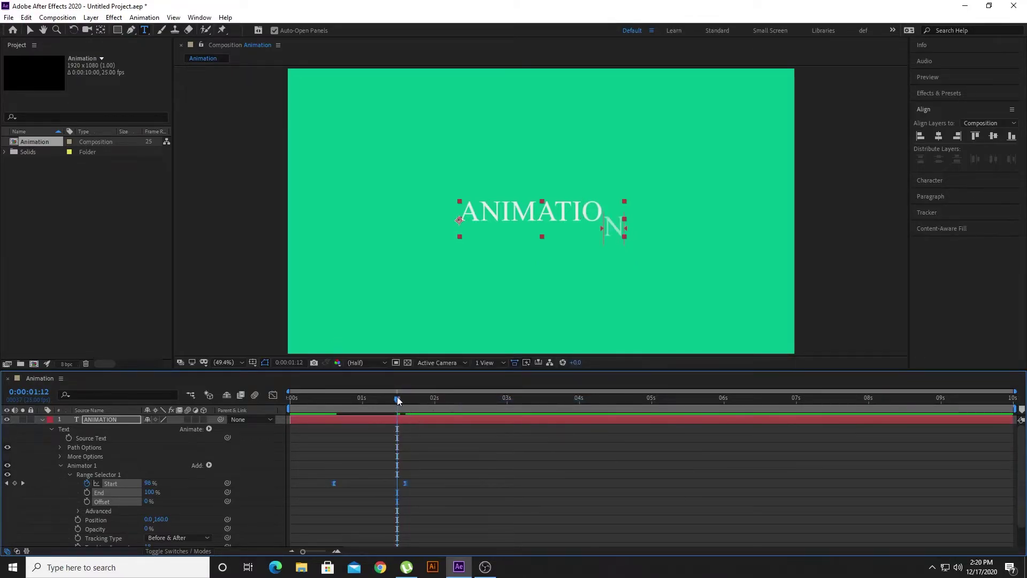
pyautogui.moveTo(397, 399)
pyautogui.mouseDown()
pyautogui.moveTo(291, 399)
pyautogui.moveTo(440, 410)
pyautogui.moveTo(320, 405)
pyautogui.moveTo(461, 401)
pyautogui.mouseUp()
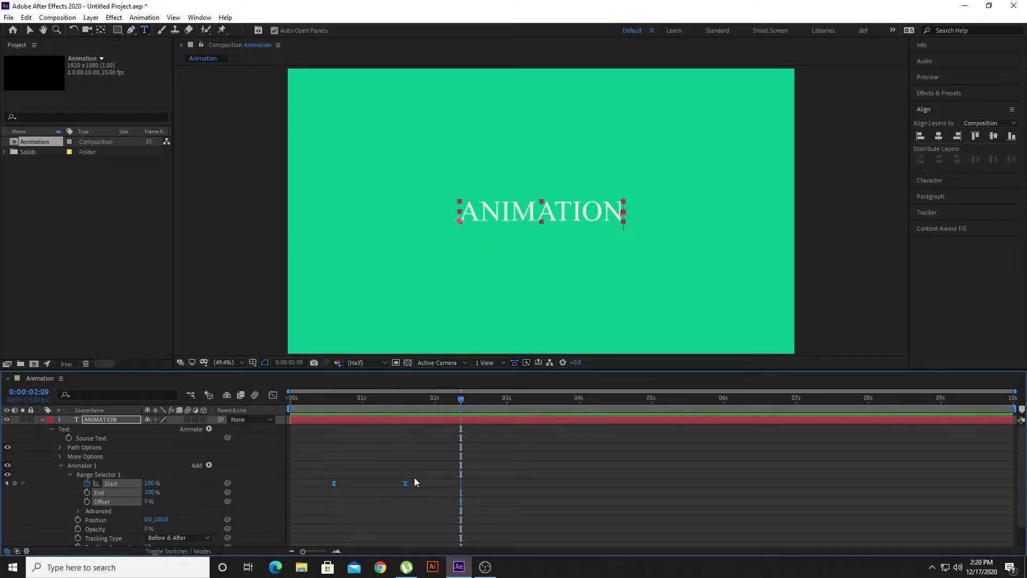
# - In the Graph Editor's speed graph, stretch Start keyframe influence to 100% and preview
pyautogui.click(272, 397)
pyautogui.click(544, 540)
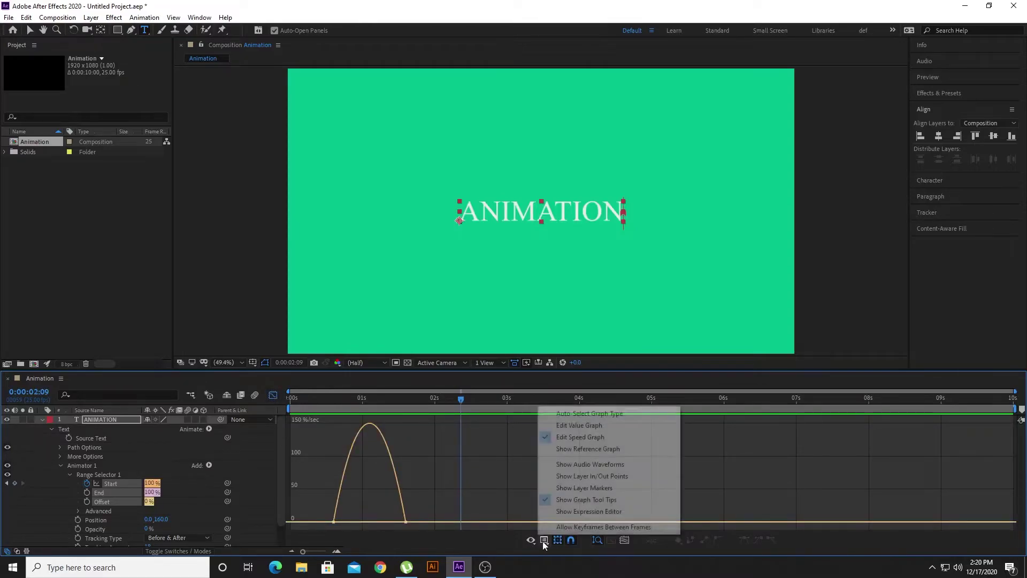
pyautogui.click(585, 436)
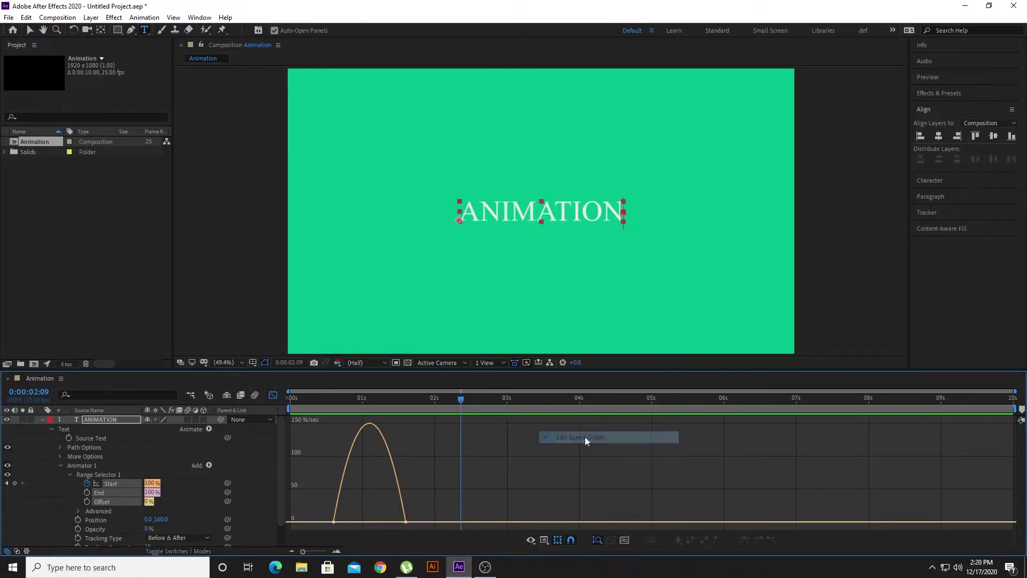
pyautogui.moveTo(322, 507)
pyautogui.mouseDown()
pyautogui.moveTo(354, 523)
pyautogui.moveTo(442, 530)
pyautogui.moveTo(347, 522)
pyautogui.moveTo(371, 521)
pyautogui.mouseUp()
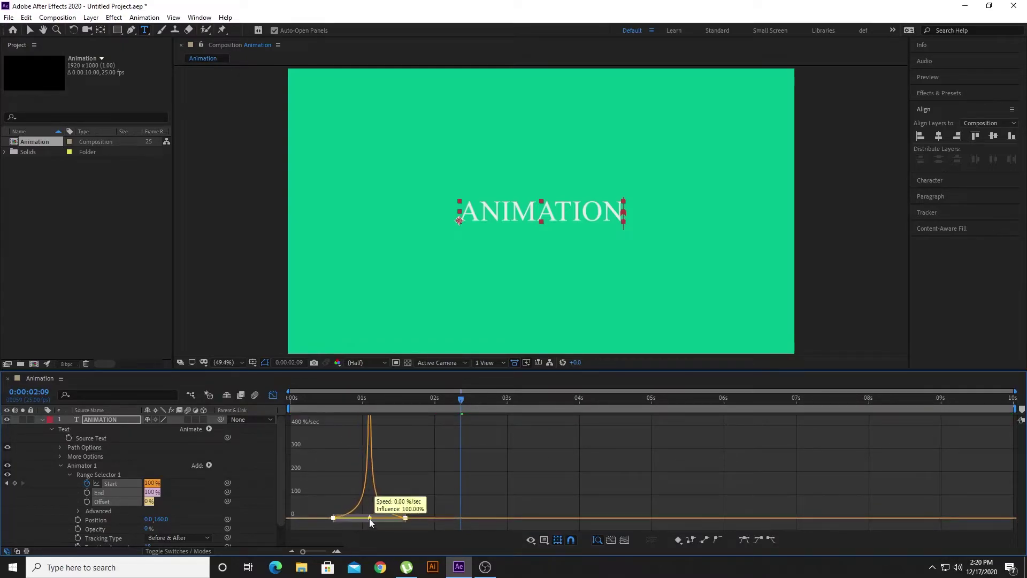
pyautogui.moveTo(461, 399); pyautogui.dragTo(255, 412)
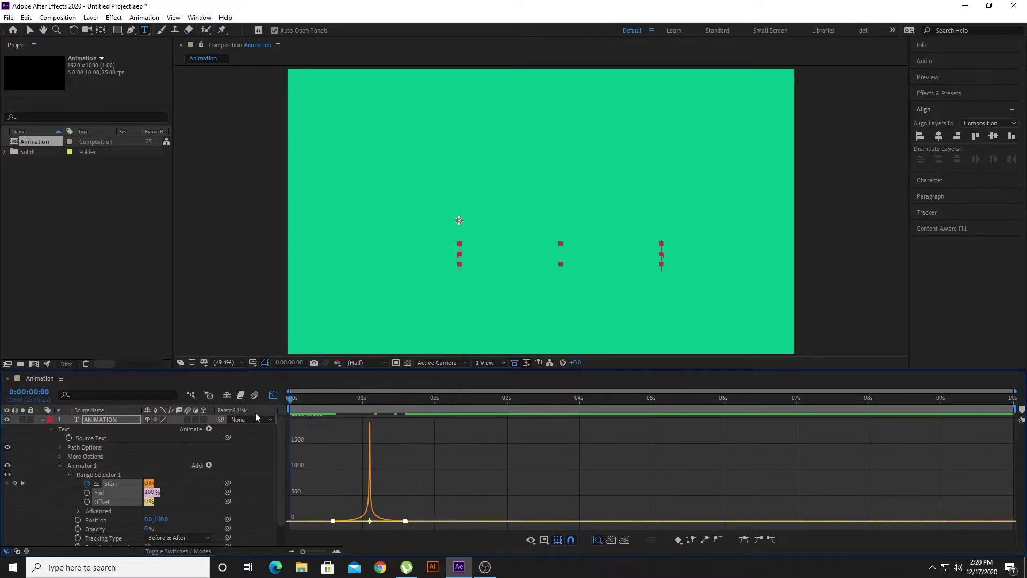
pyautogui.press('space')
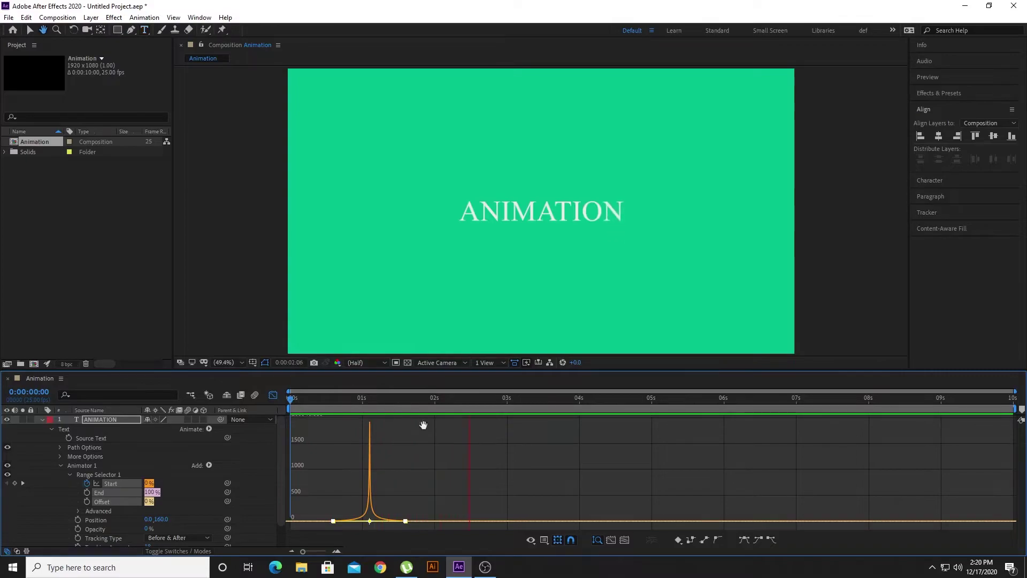
pyautogui.press('space')
# - Add Animator 2 with Tracking to the ANIMATION layer and collapse Animator 1
pyautogui.click(276, 396)
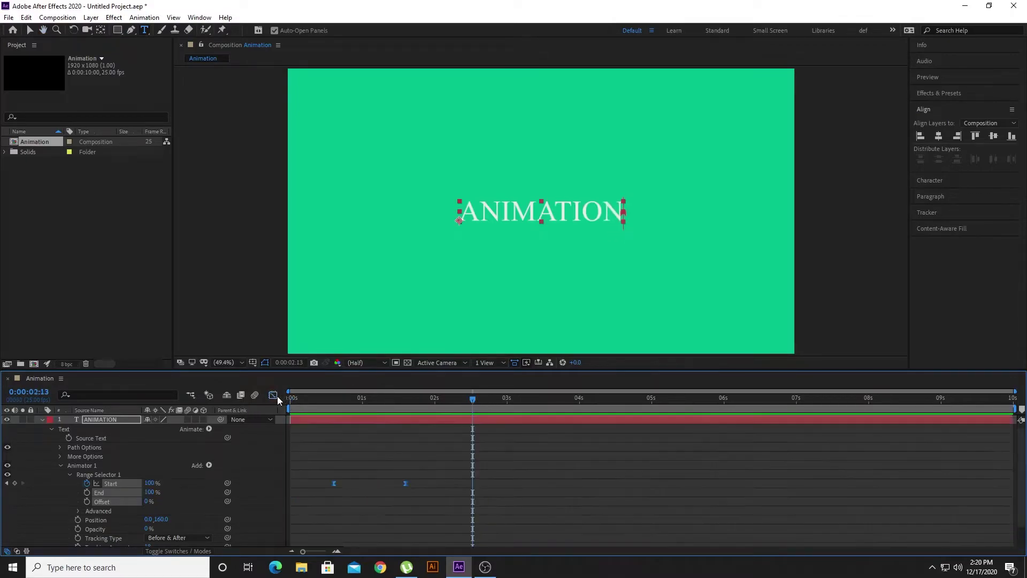
pyautogui.moveTo(471, 402); pyautogui.dragTo(288, 418)
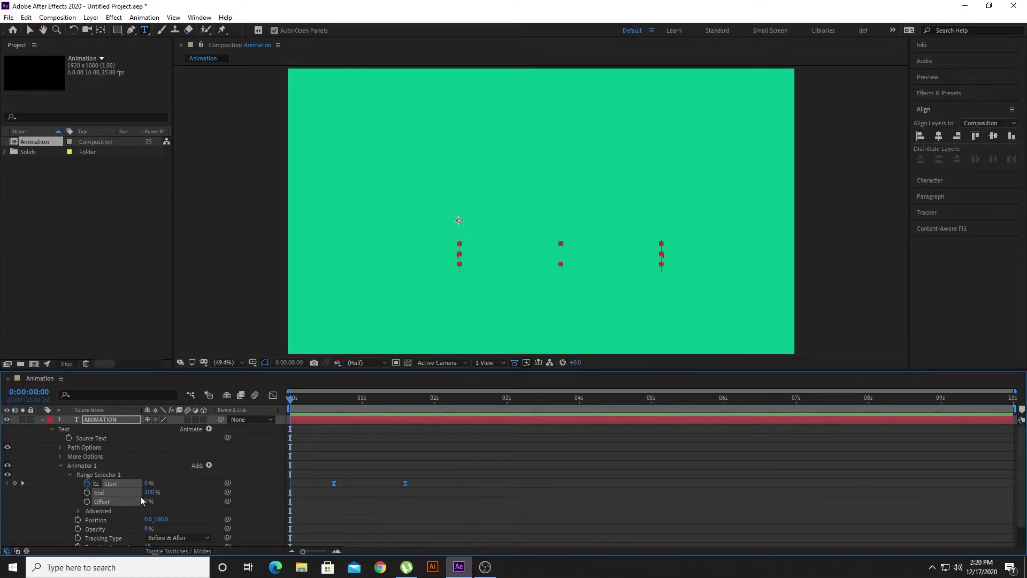
pyautogui.click(210, 429)
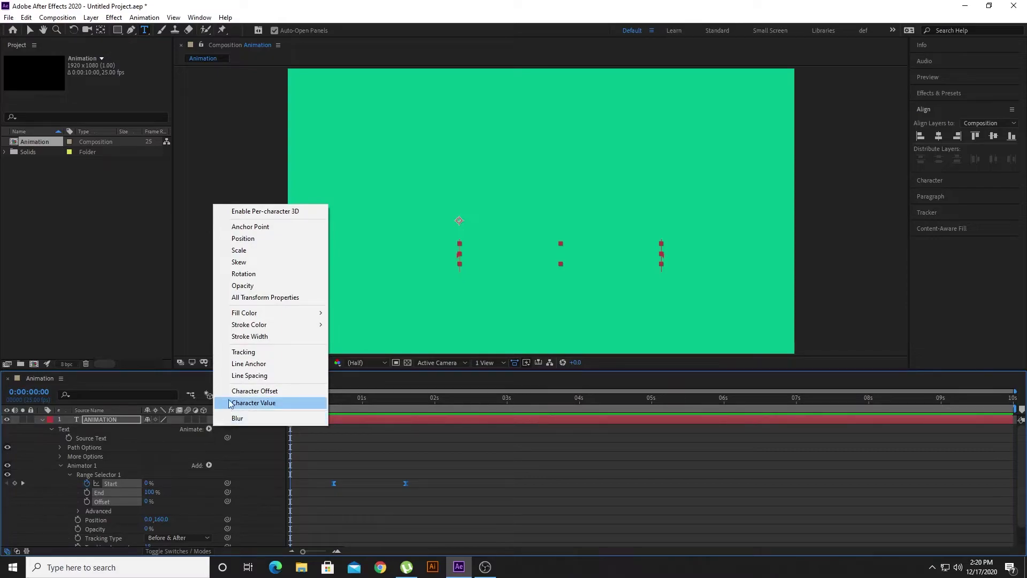
pyautogui.click(212, 342)
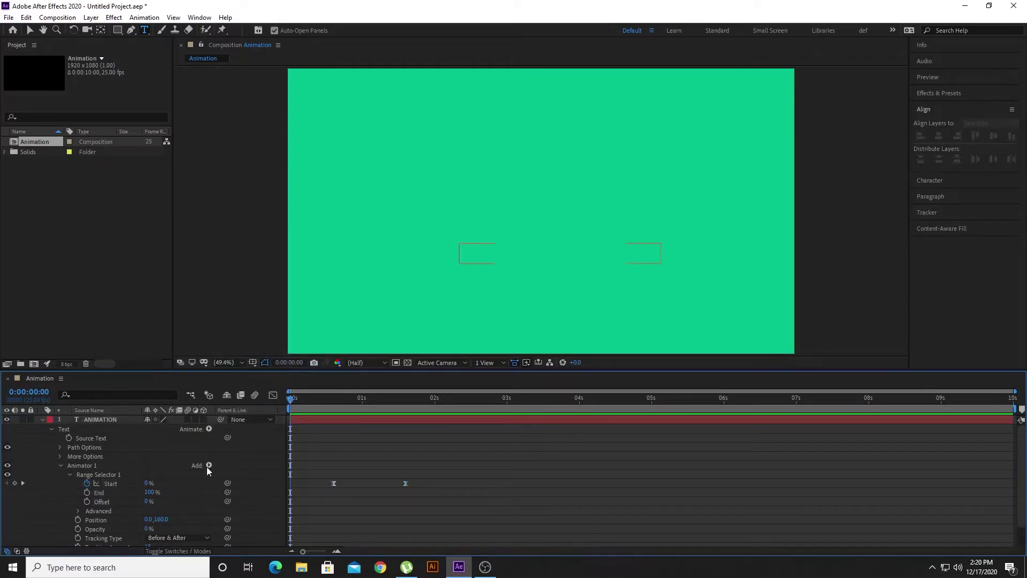
pyautogui.scroll(-1, 201, 520)
pyautogui.scroll(1, 217, 471)
pyautogui.click(208, 429)
pyautogui.click(241, 351)
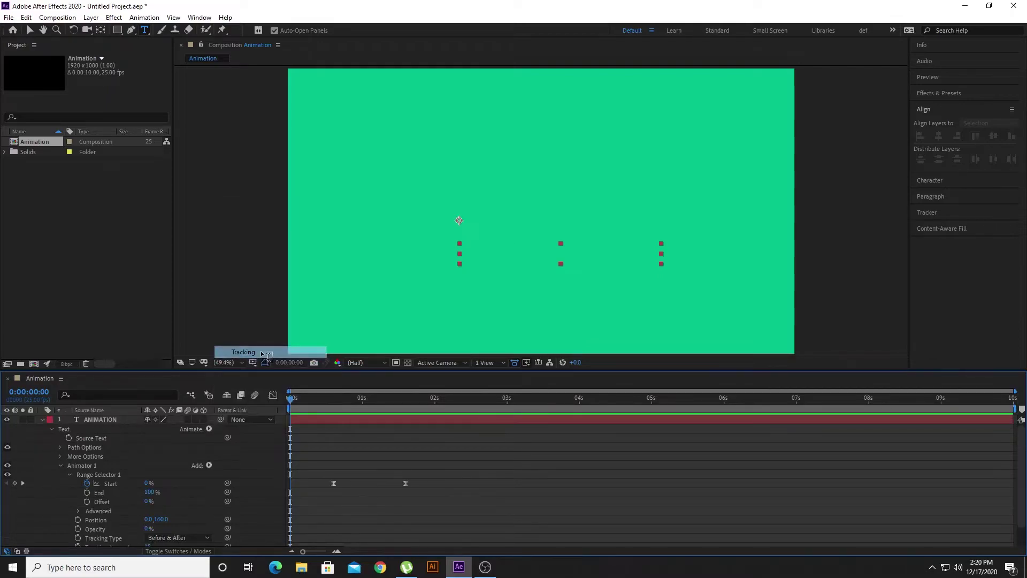
pyautogui.scroll(1, 66, 466)
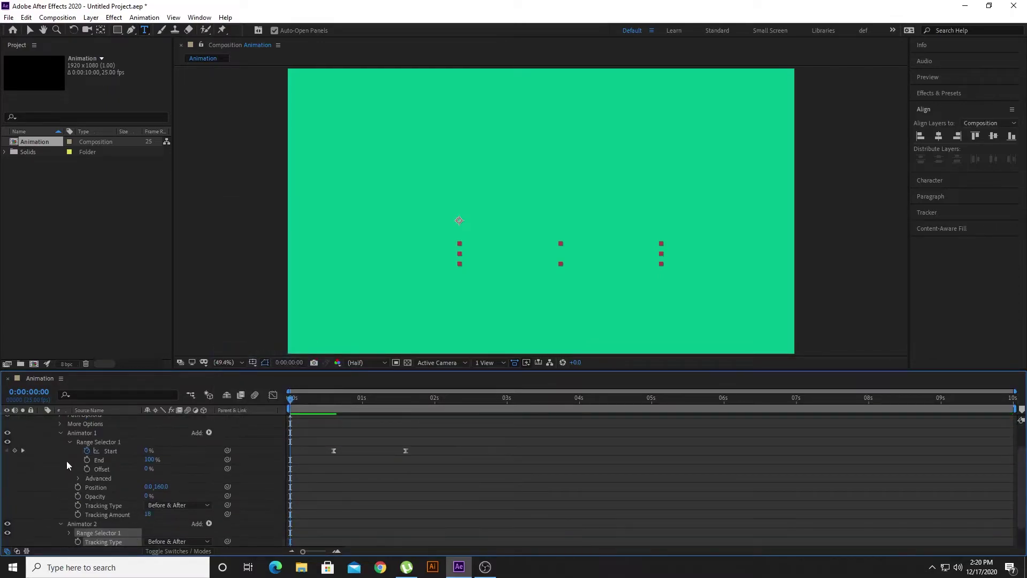
pyautogui.click(61, 433)
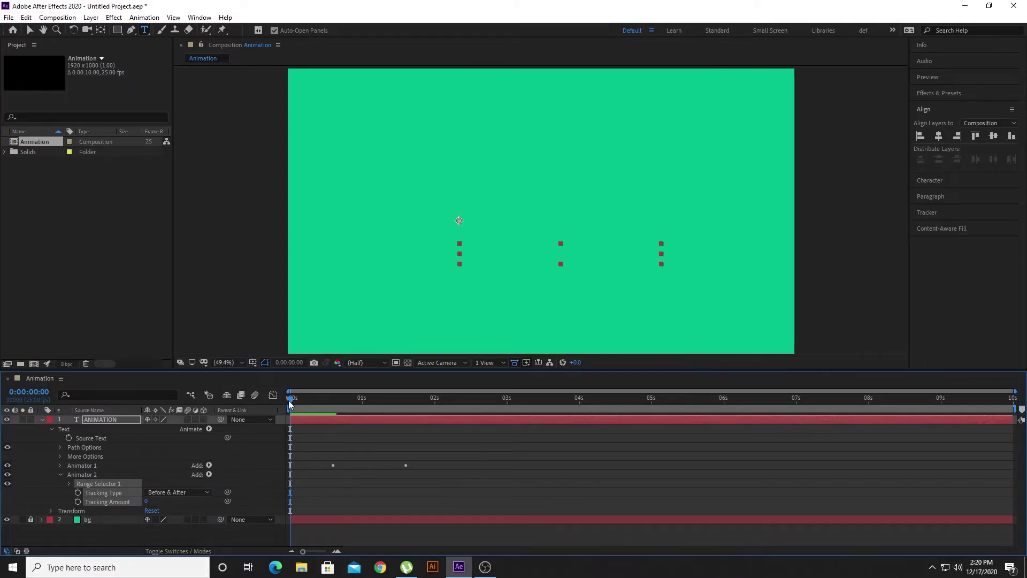
# - Keyframe Animator 2 Tracking Amount from 0 near 1 second to 43 at 2 seconds, then preview
pyautogui.moveTo(290, 404); pyautogui.dragTo(388, 450)
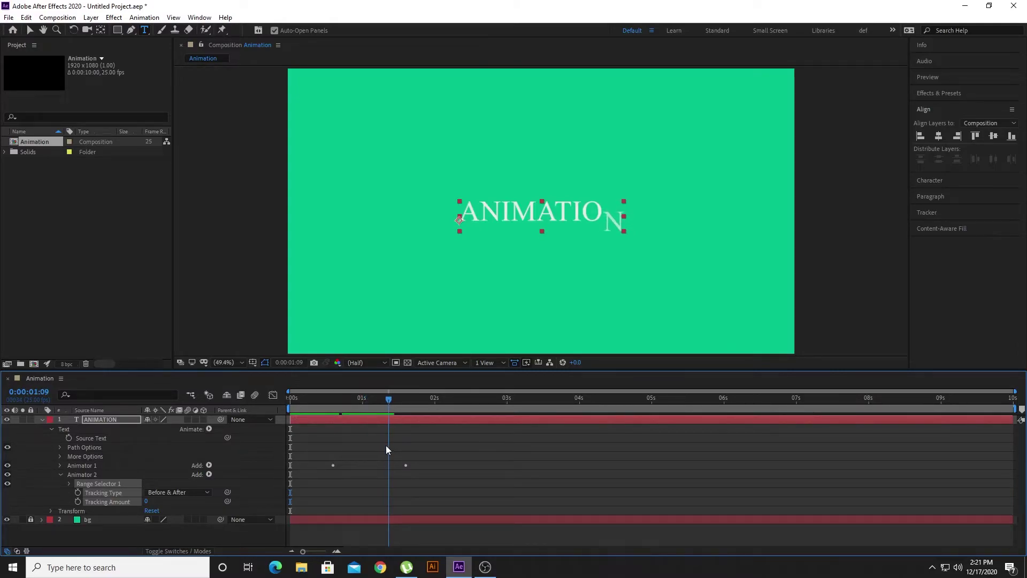
pyautogui.click(79, 502)
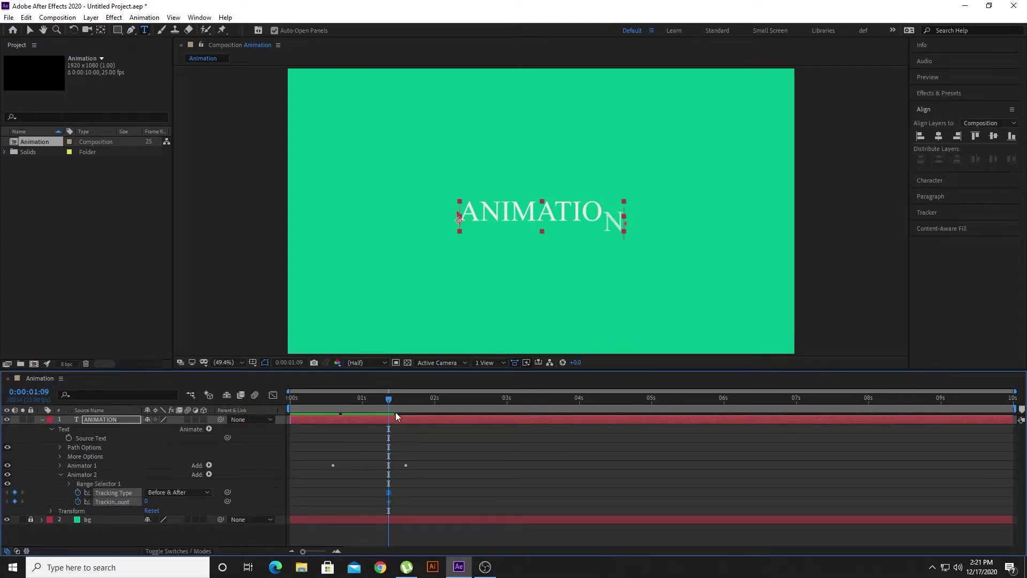
pyautogui.moveTo(390, 403); pyautogui.dragTo(438, 417)
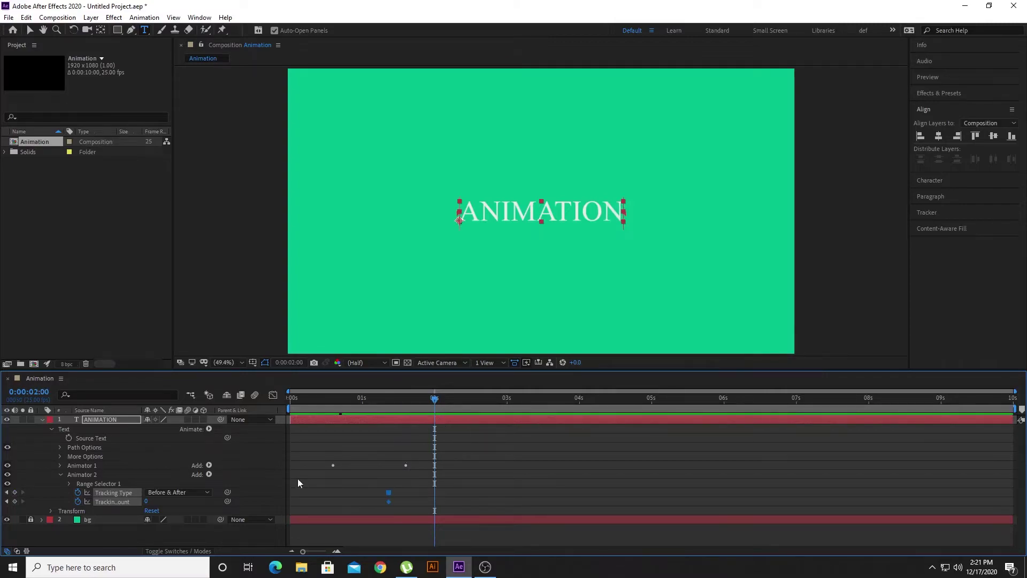
pyautogui.moveTo(145, 501)
pyautogui.mouseDown()
pyautogui.moveTo(193, 499)
pyautogui.moveTo(164, 494)
pyautogui.mouseUp()
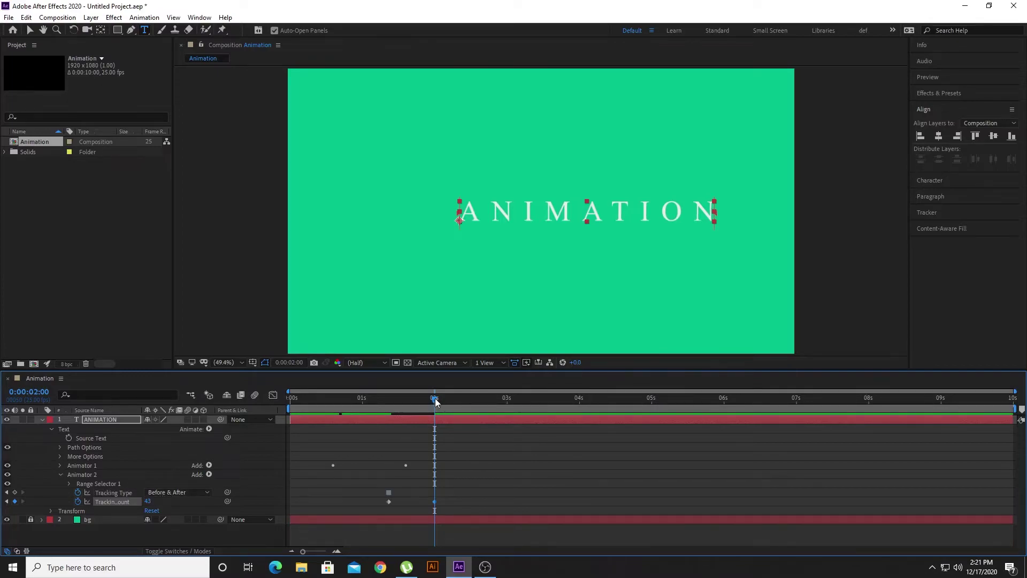
pyautogui.moveTo(435, 398); pyautogui.dragTo(387, 421)
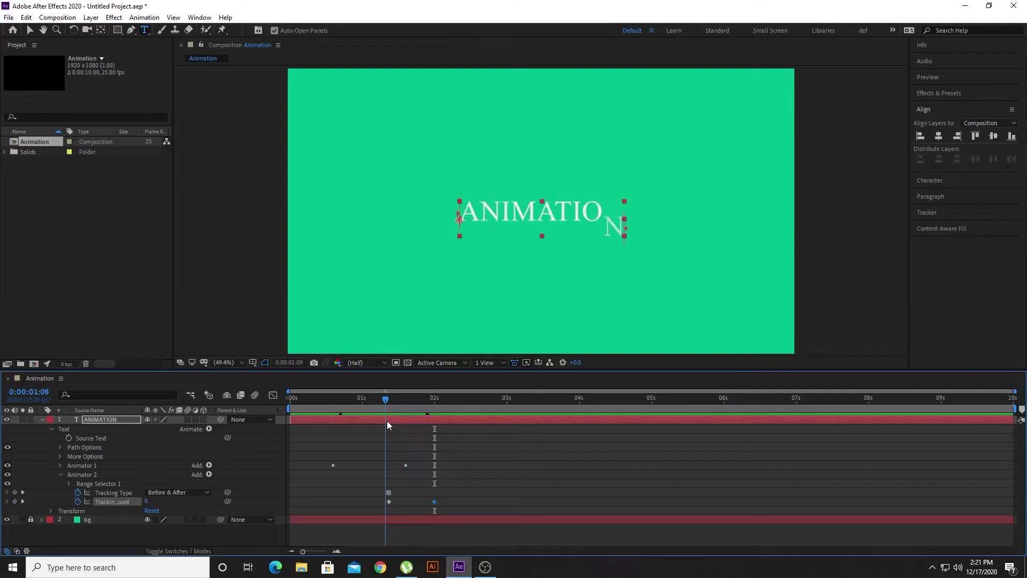
pyautogui.moveTo(386, 401); pyautogui.dragTo(278, 409)
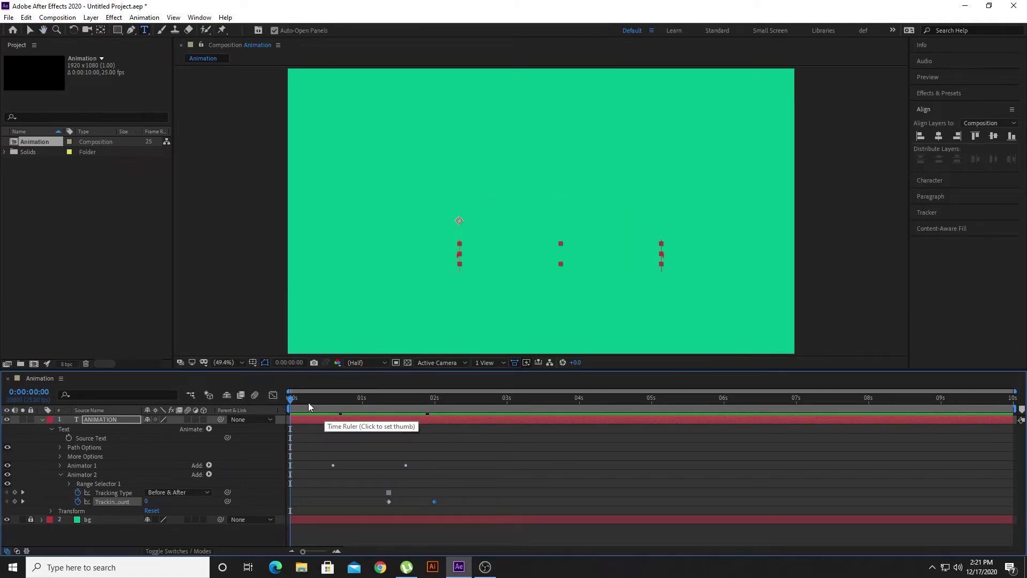
pyautogui.press('space')
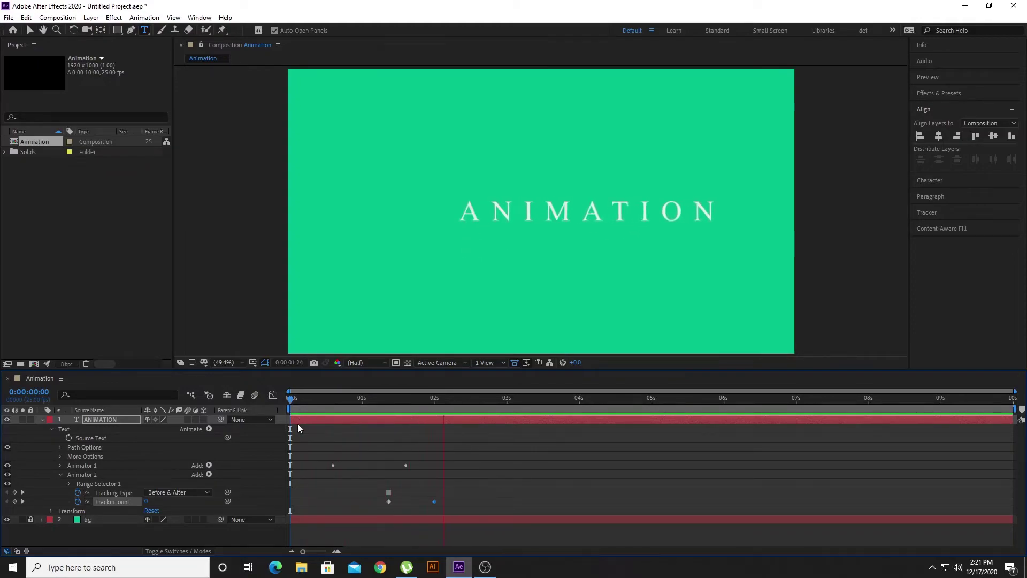
pyautogui.press('space')
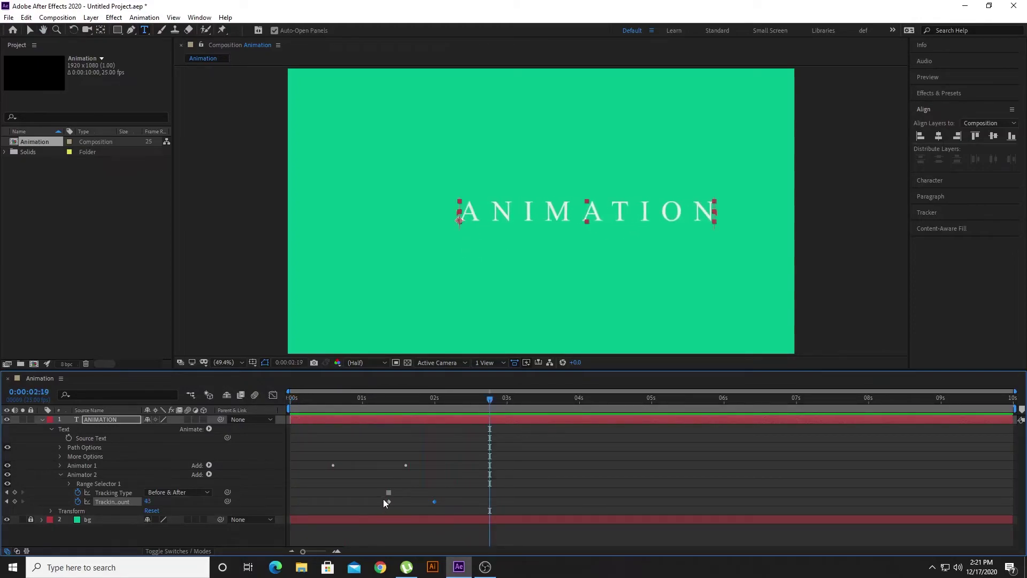
# - Apply Easy Ease to both Tracking Amount keyframes
pyautogui.moveTo(383, 498); pyautogui.dragTo(471, 508)
pyautogui.rightClick(435, 500)
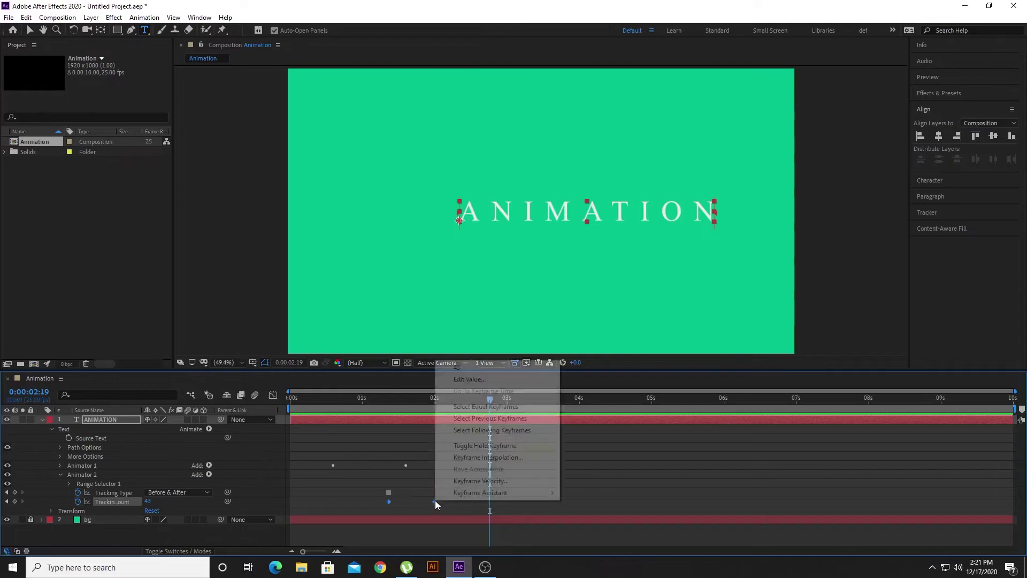
pyautogui.moveTo(481, 492)
pyautogui.click(618, 423)
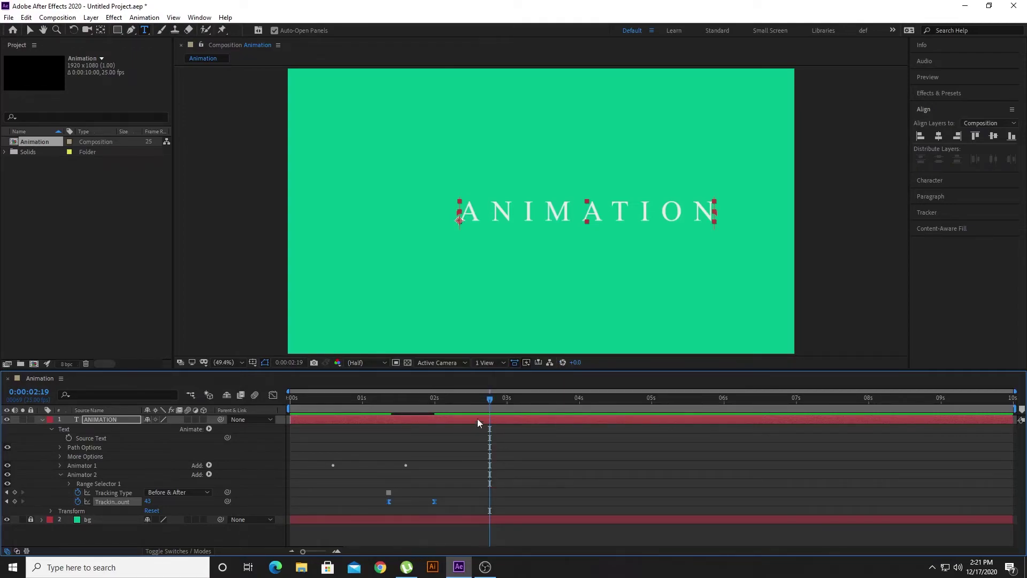
# - In the Graph Editor's speed graph, steepen the tracking keyframes' influence to near 100%
pyautogui.moveTo(491, 401)
pyautogui.mouseDown()
pyautogui.moveTo(345, 434)
pyautogui.moveTo(304, 458)
pyautogui.moveTo(394, 469)
pyautogui.mouseUp()
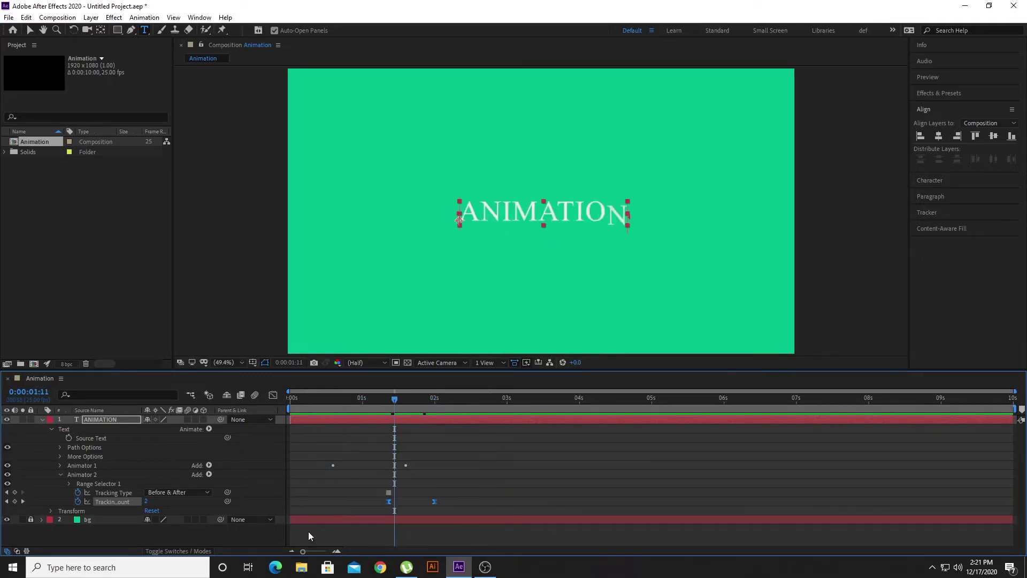
pyautogui.click(272, 397)
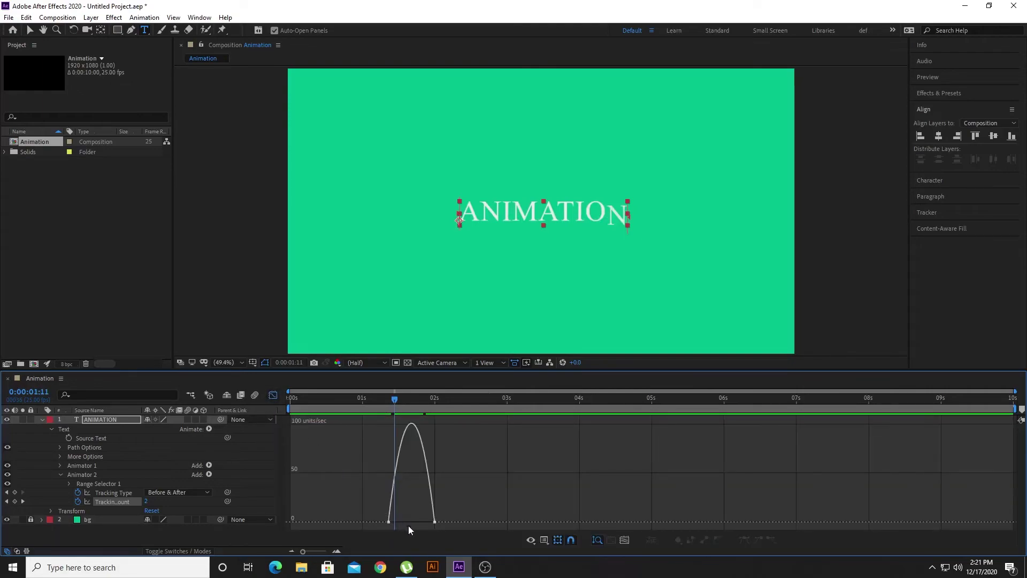
pyautogui.click(547, 539)
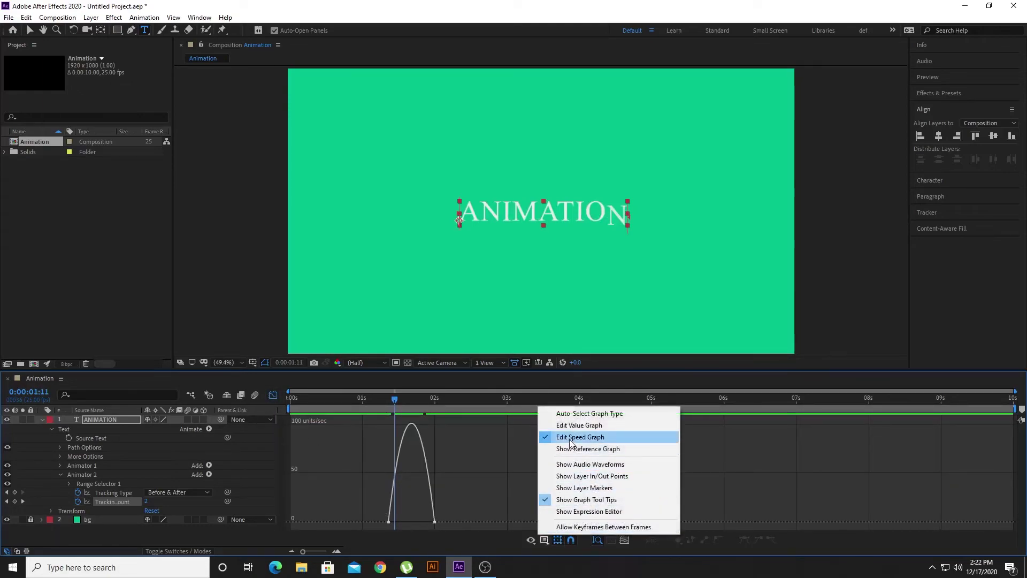
pyautogui.click(570, 440)
pyautogui.moveTo(373, 509)
pyautogui.mouseDown()
pyautogui.moveTo(416, 530)
pyautogui.moveTo(411, 521)
pyautogui.mouseUp()
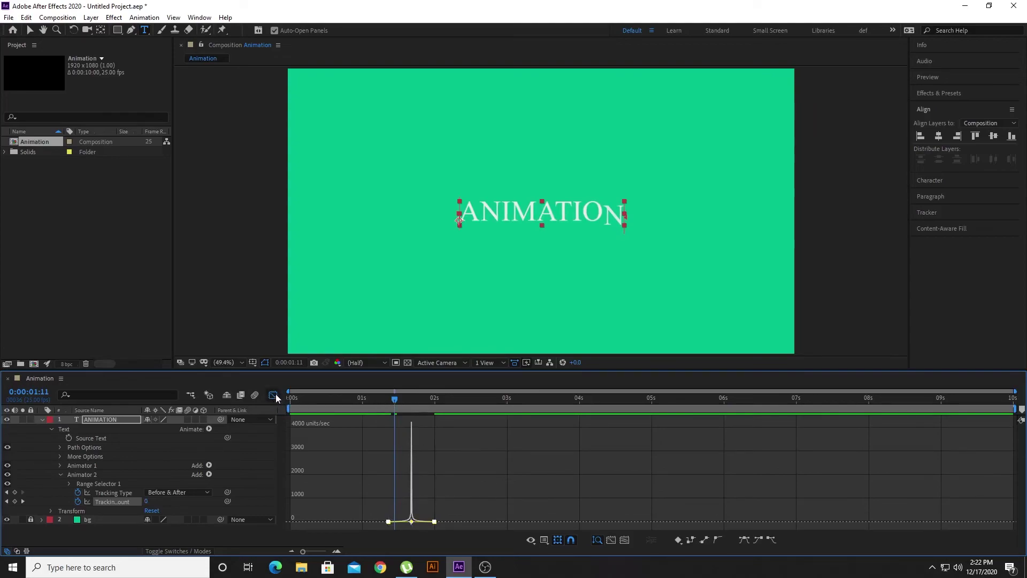
# - Return to the layer timeline and preview the eased letter-spacing animation from the start
pyautogui.click(272, 395)
pyautogui.moveTo(395, 399); pyautogui.dragTo(257, 409)
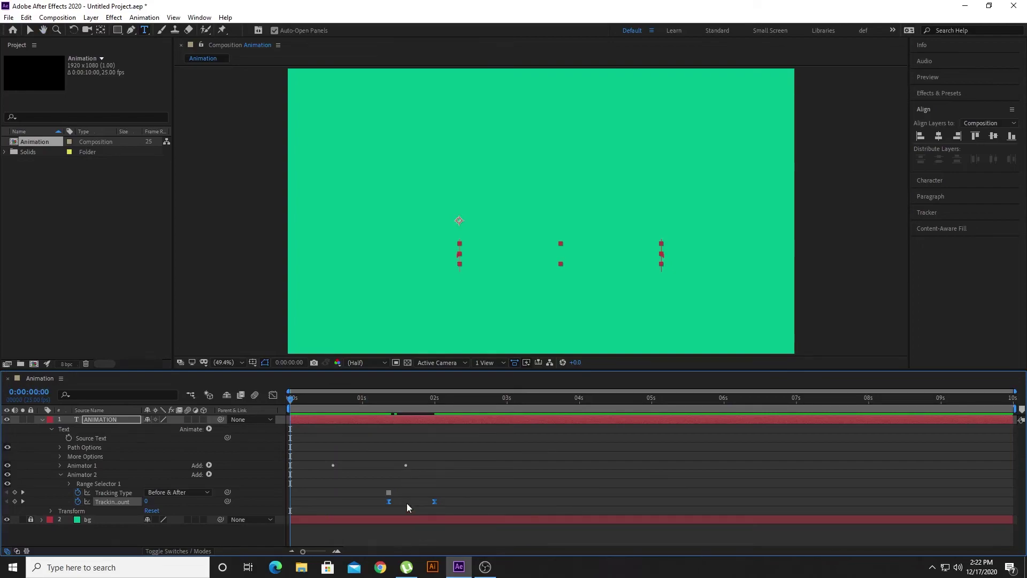
pyautogui.press('space')
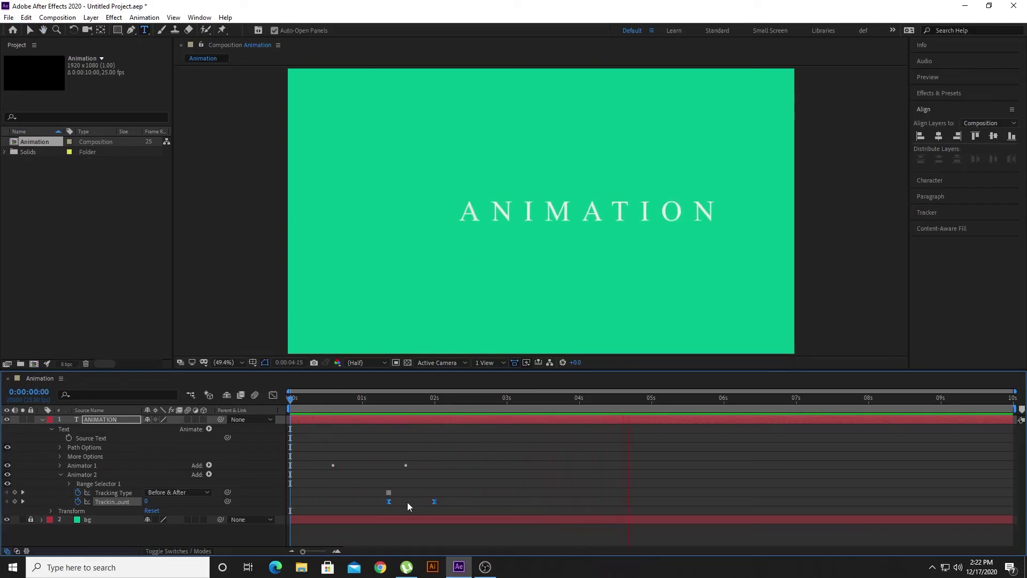
pyautogui.press('space')
pyautogui.moveTo(681, 402); pyautogui.dragTo(290, 403)
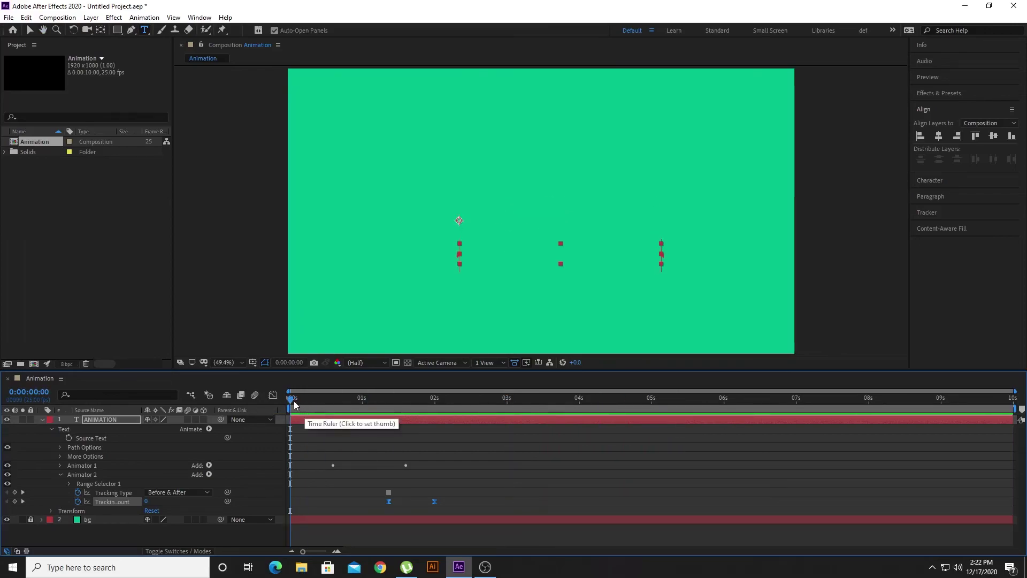
# - Preview the animation, then move the time to the fully spread text
pyautogui.press('space')
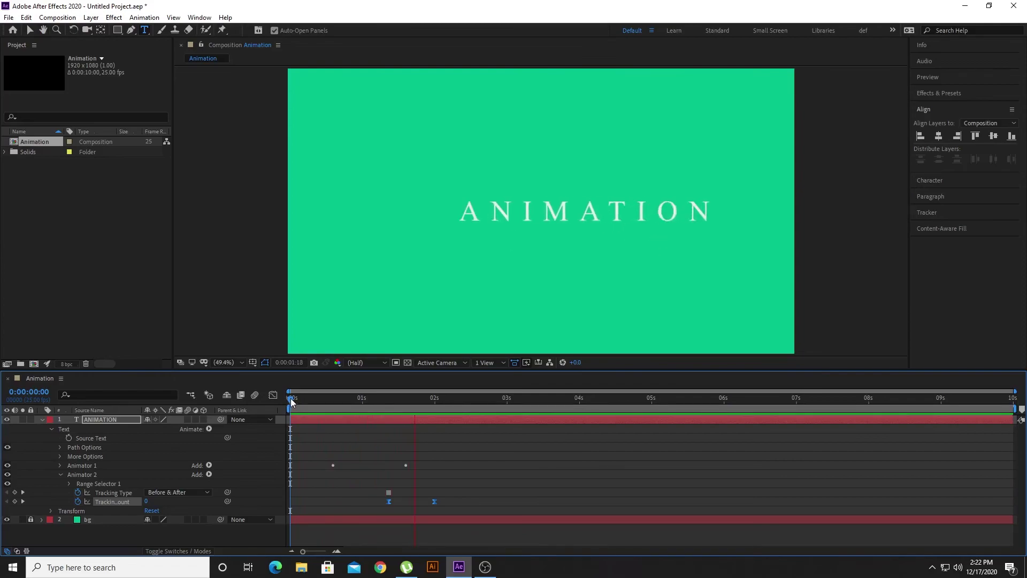
pyautogui.press('space')
pyautogui.hotkey('ctrl', 't')
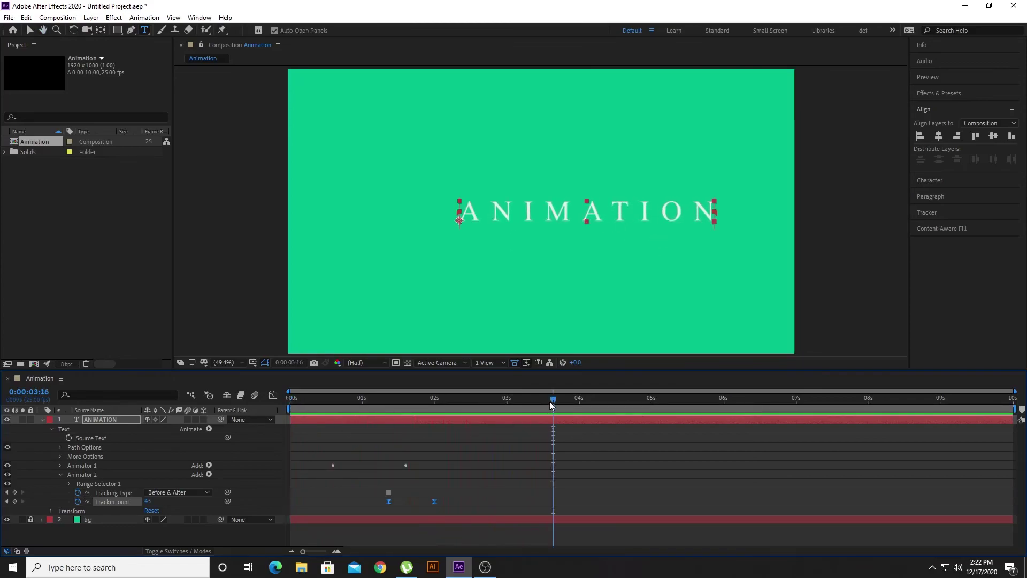
pyautogui.moveTo(550, 401)
pyautogui.mouseDown()
pyautogui.moveTo(355, 451)
pyautogui.moveTo(451, 484)
pyautogui.mouseUp()
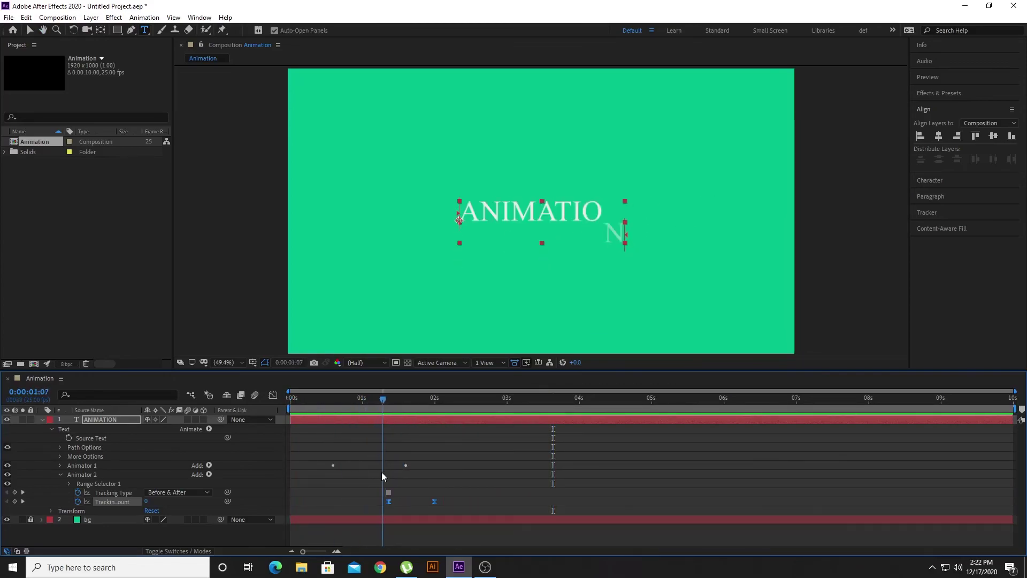
# - Centre the ANIMATION text horizontally in the composition and return to the start
pyautogui.doubleClick(553, 219)
pyautogui.click(939, 136)
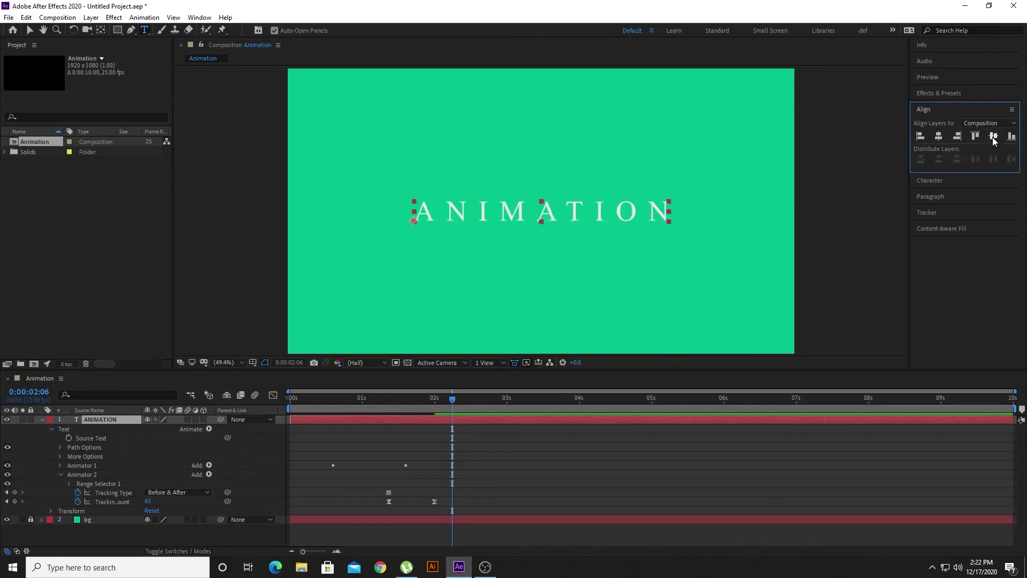
pyautogui.click(445, 400)
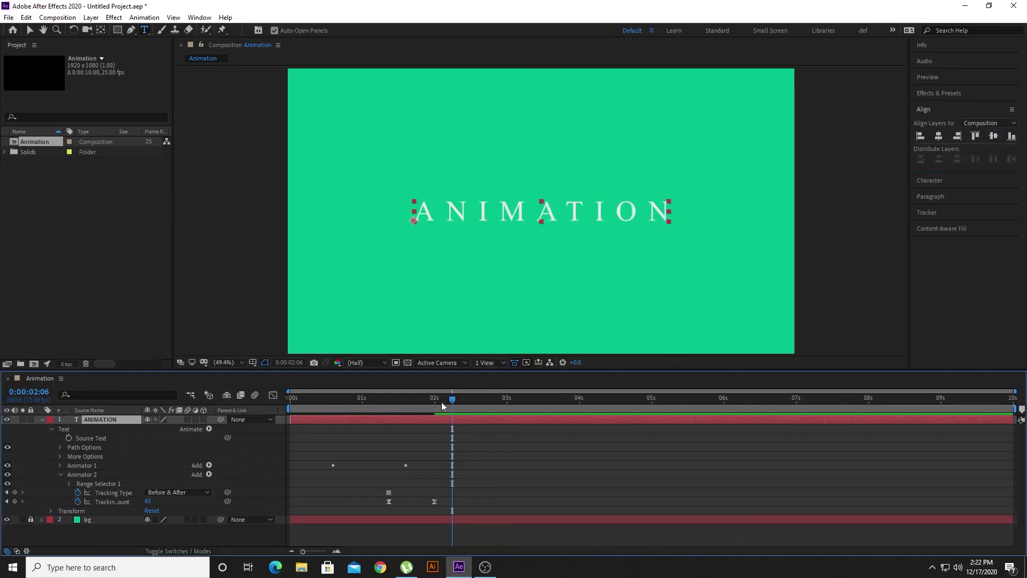
pyautogui.press('Home')
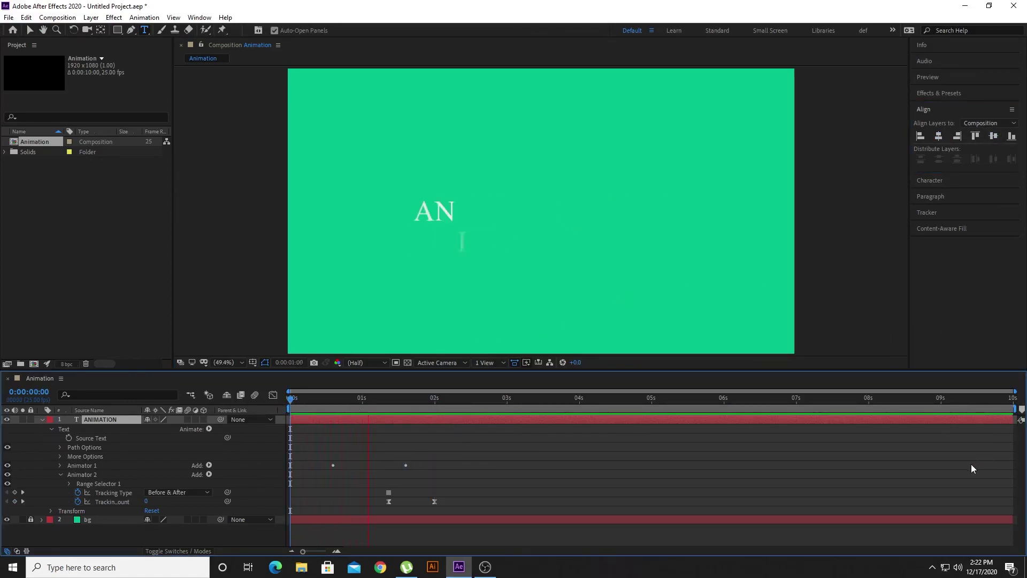